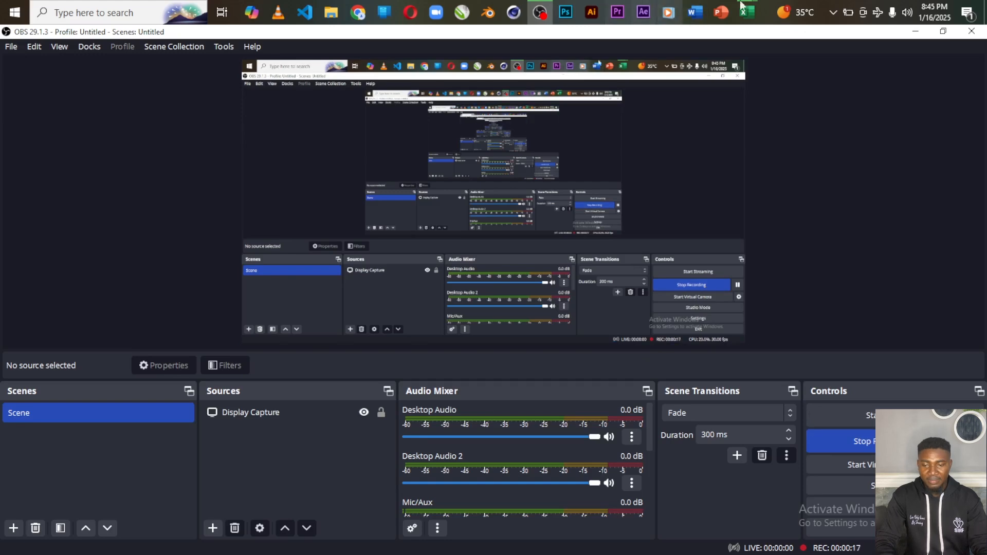
Show the Content Roadmap workbook's Blank Template sheet, then switch over to Book1
{"action": "mouse_move", "coordinate": [748, 13]}
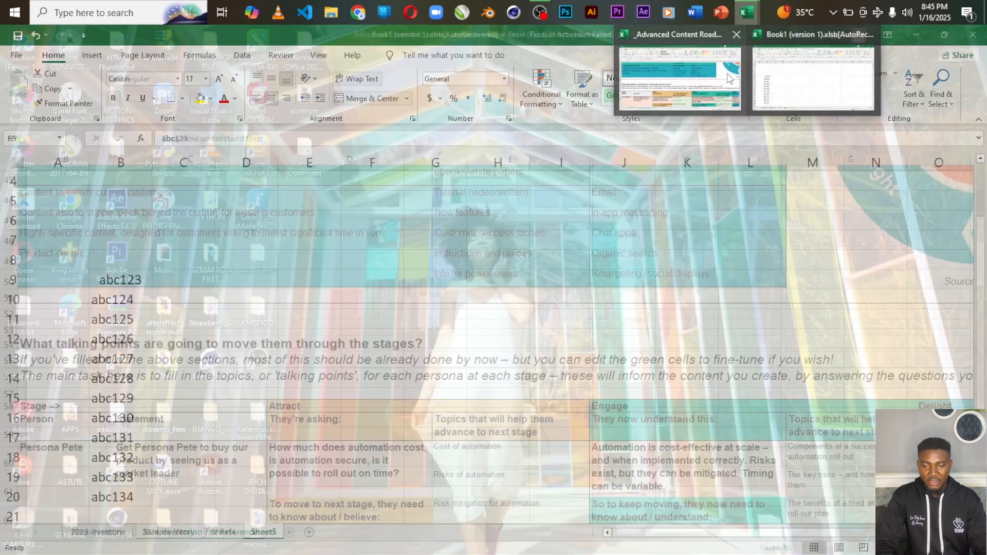
{"action": "left_click", "coordinate": [730, 78]}
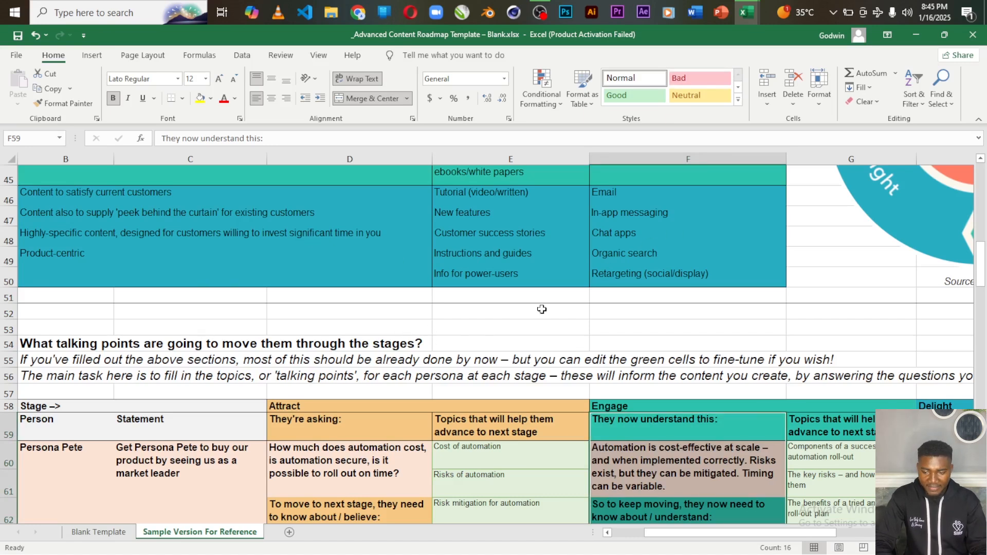
{"action": "left_click_drag", "start_coordinate": [983, 252], "coordinate": [984, 165]}
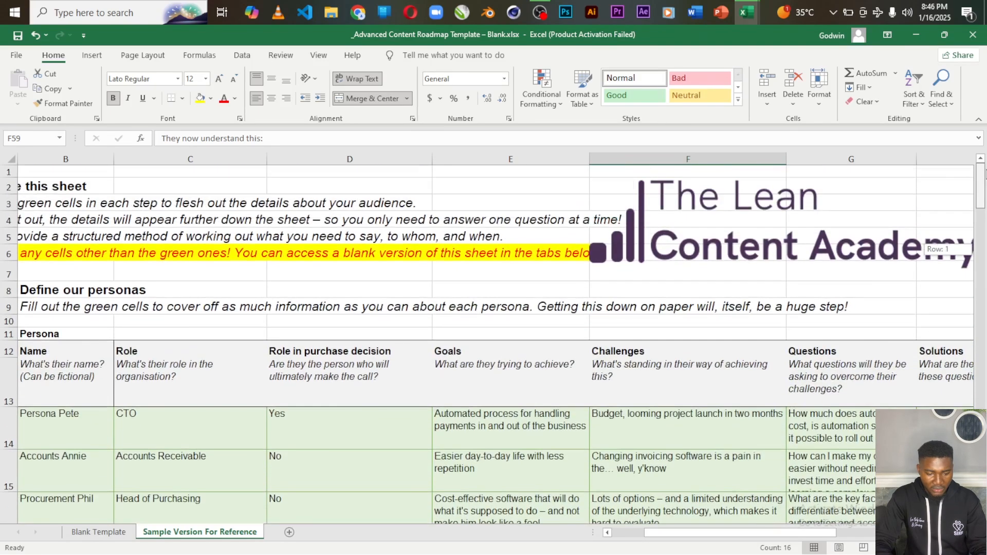
{"action": "left_click", "coordinate": [102, 534]}
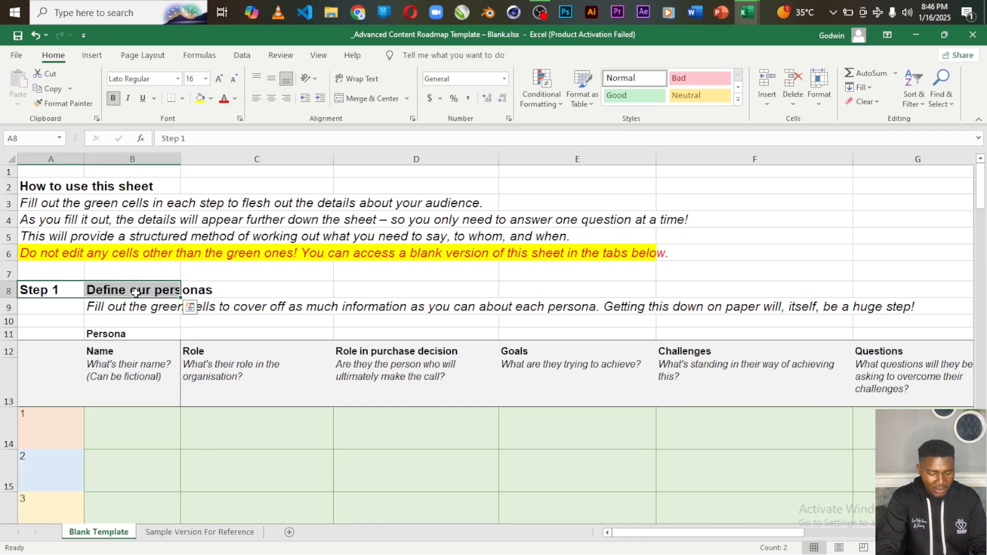
{"action": "key", "text": "alt+Tab"}
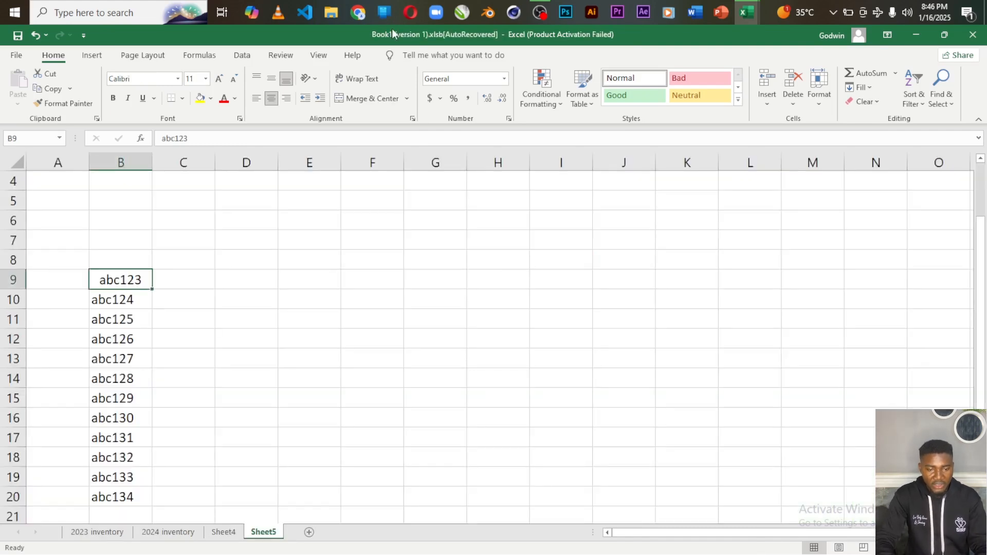
Top-left align abc123 in B9 and copy abc124 from B10 into D10
{"action": "left_click", "coordinate": [259, 77]}
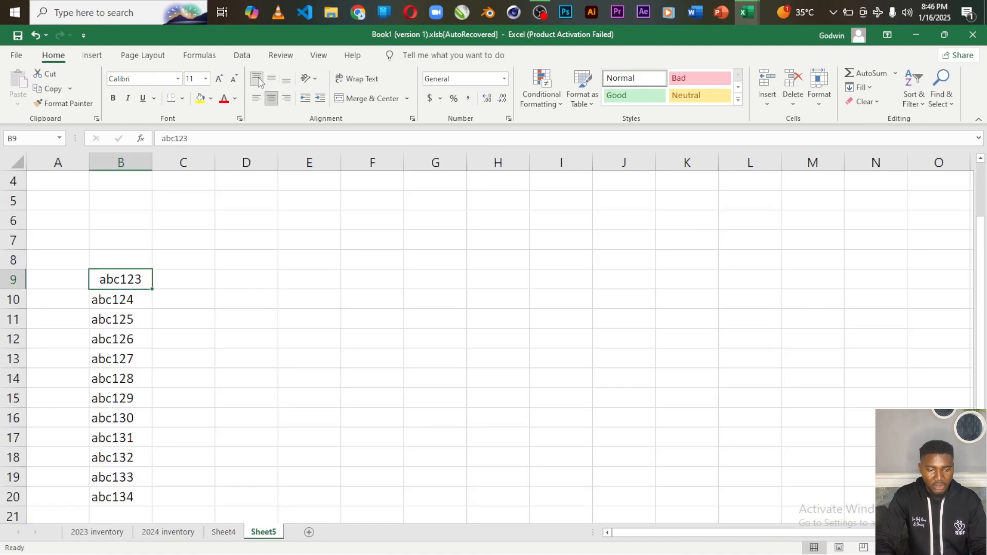
{"action": "left_click", "coordinate": [257, 98]}
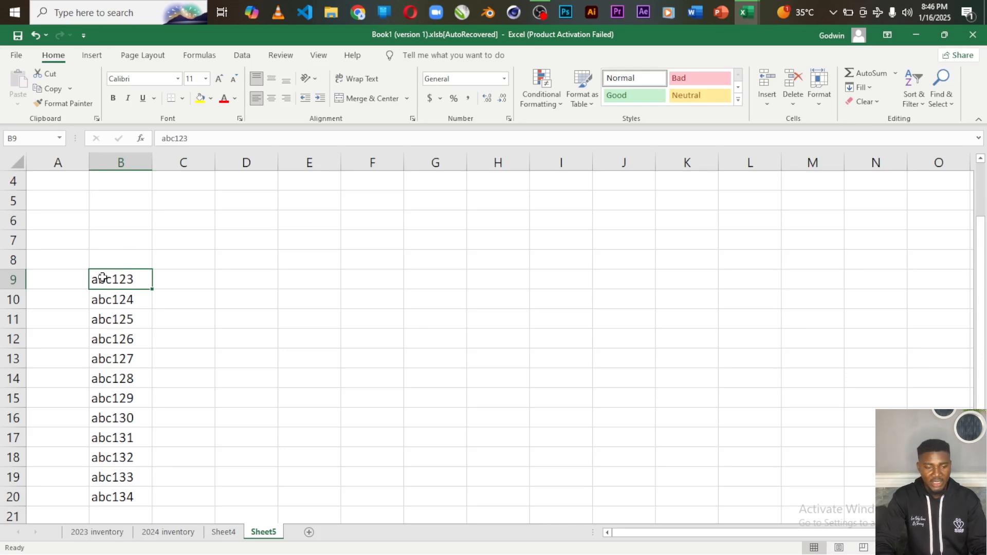
{"action": "left_click", "coordinate": [116, 300]}
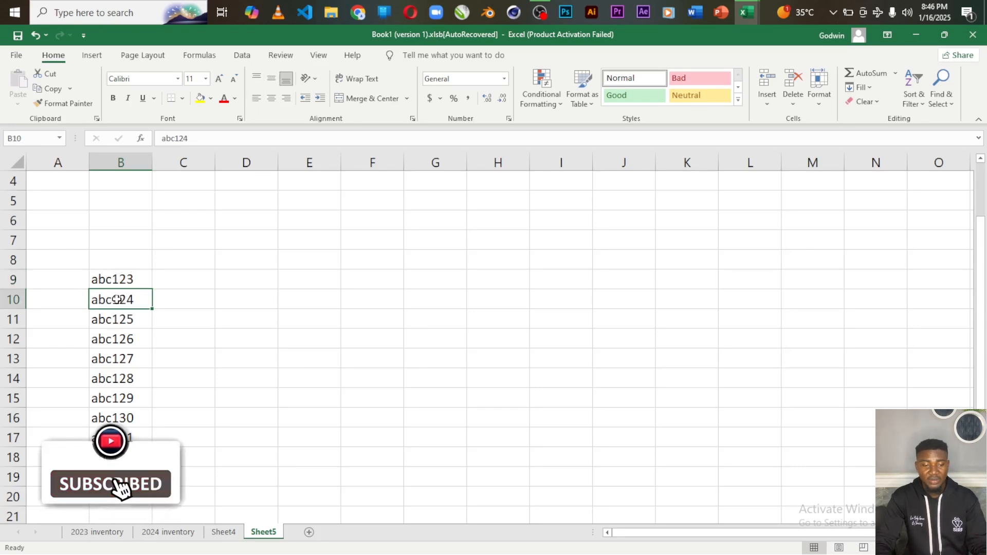
{"action": "left_click", "coordinate": [54, 89]}
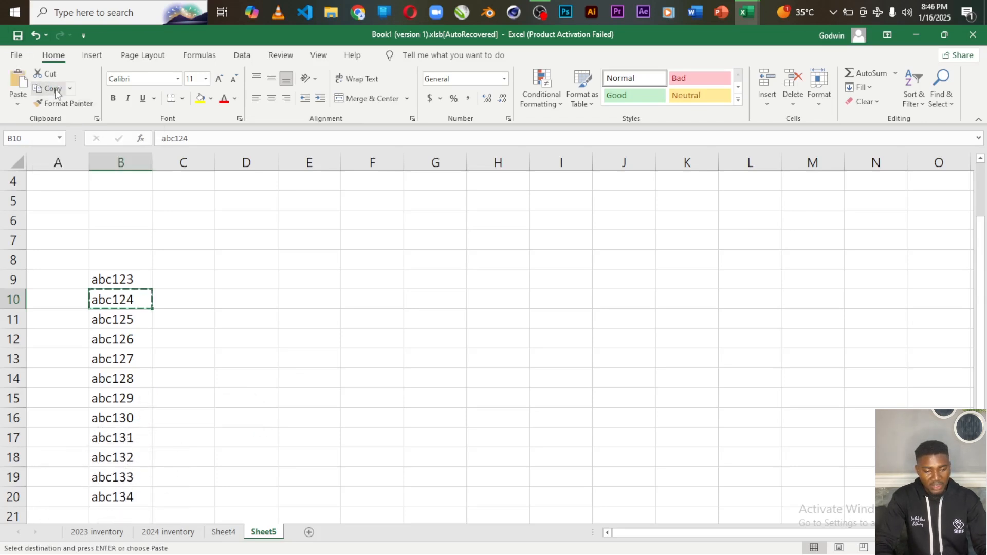
{"action": "left_click", "coordinate": [244, 300]}
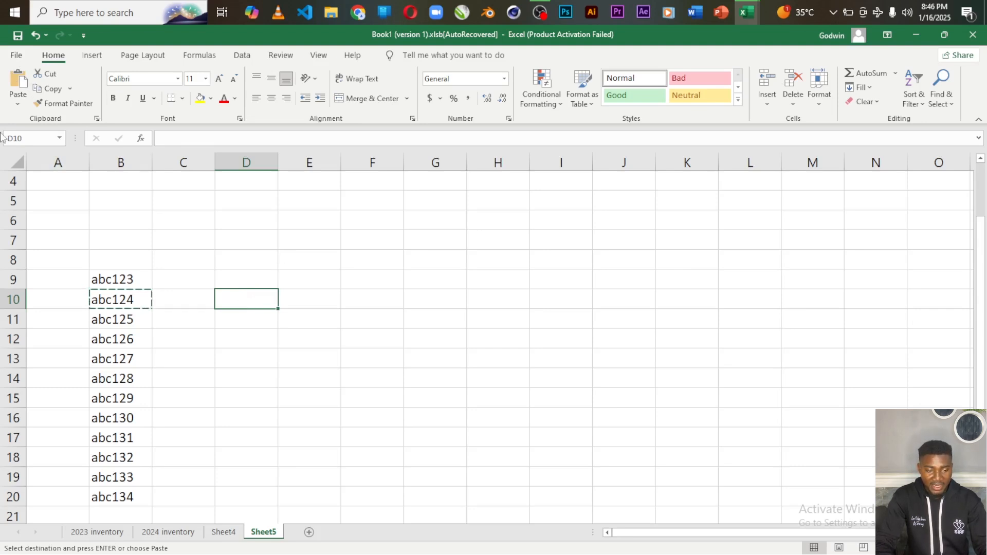
{"action": "left_click", "coordinate": [19, 85]}
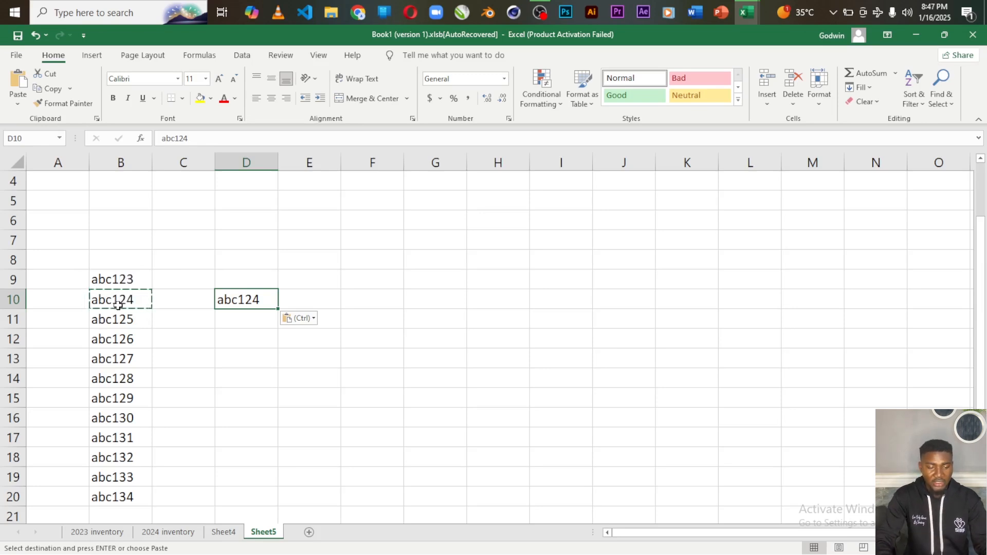
{"action": "key", "text": "Escape"}
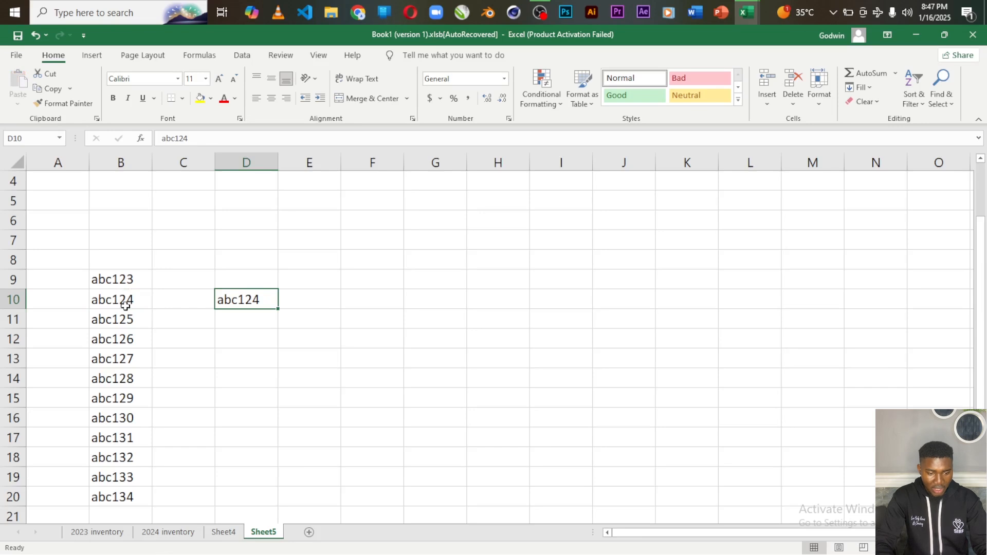
{"action": "left_click", "coordinate": [106, 322]}
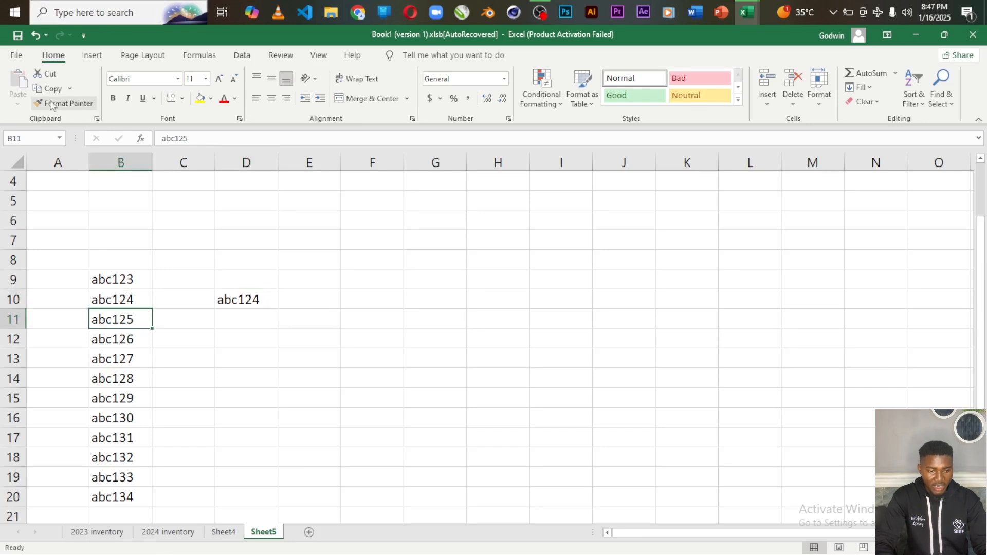
Cut abc125 from B11 into D11, then return to the roadmap template workbook
{"action": "left_click", "coordinate": [50, 78]}
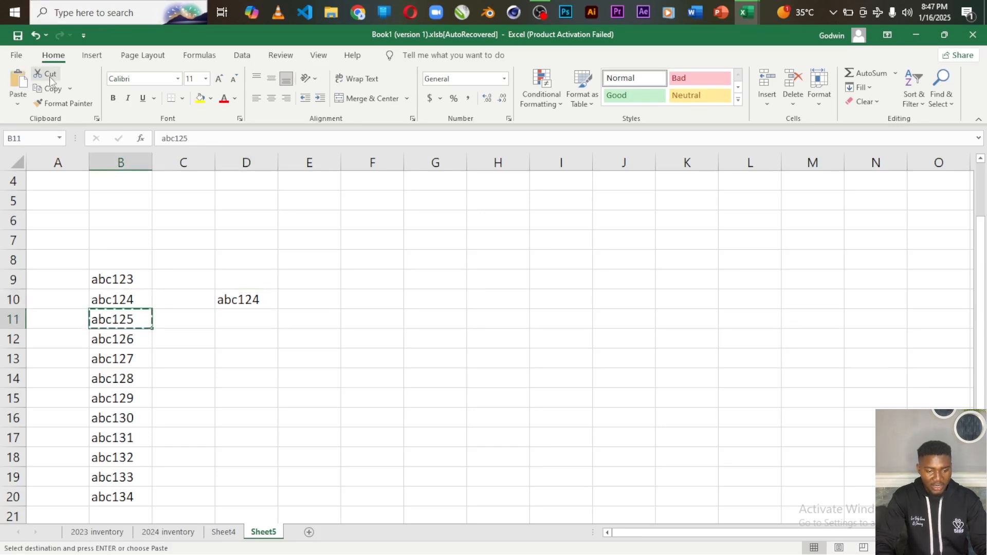
{"action": "left_click", "coordinate": [252, 321]}
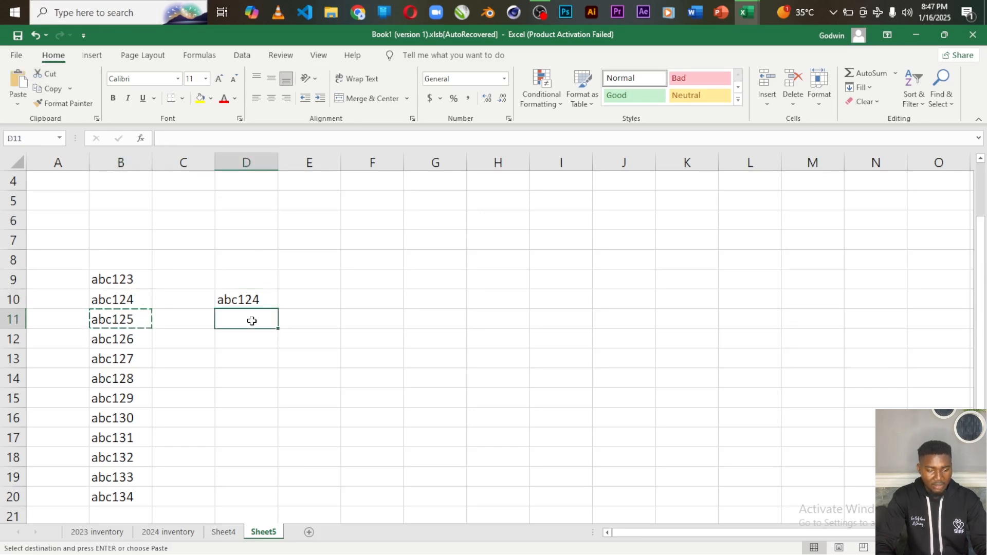
{"action": "left_click", "coordinate": [20, 82]}
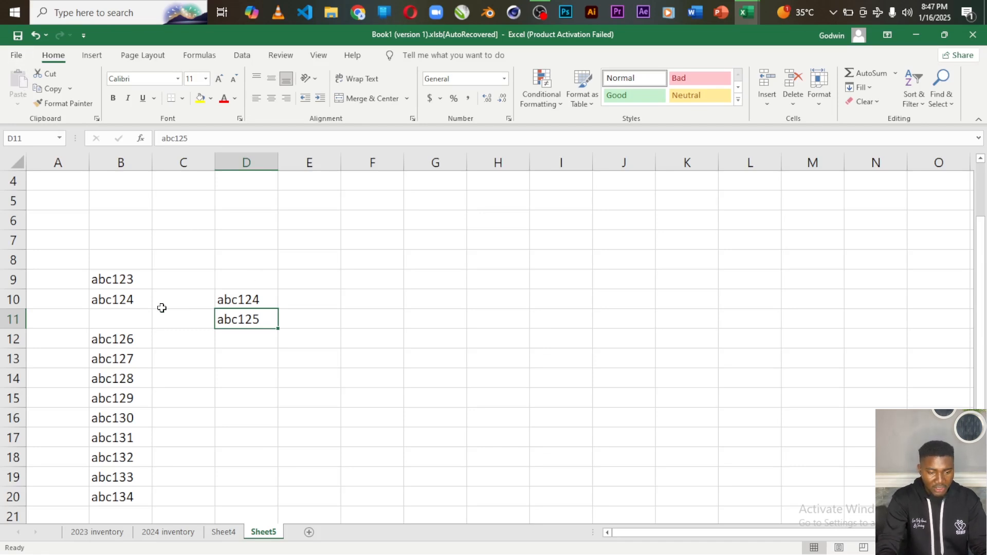
{"action": "key", "text": "alt+Tab"}
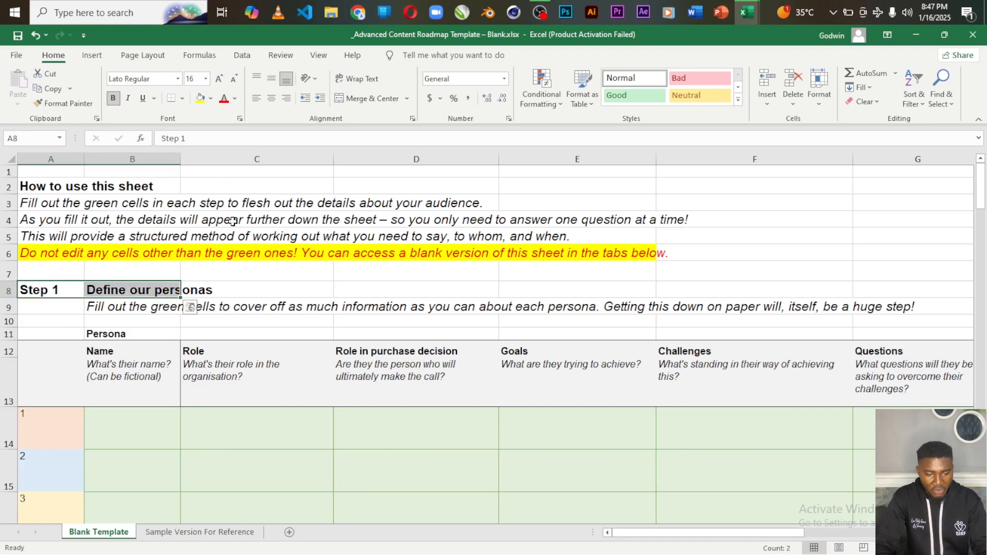
Show C3 is empty and highlight A3's full instruction sentence in the formula bar
{"action": "left_click", "coordinate": [224, 206]}
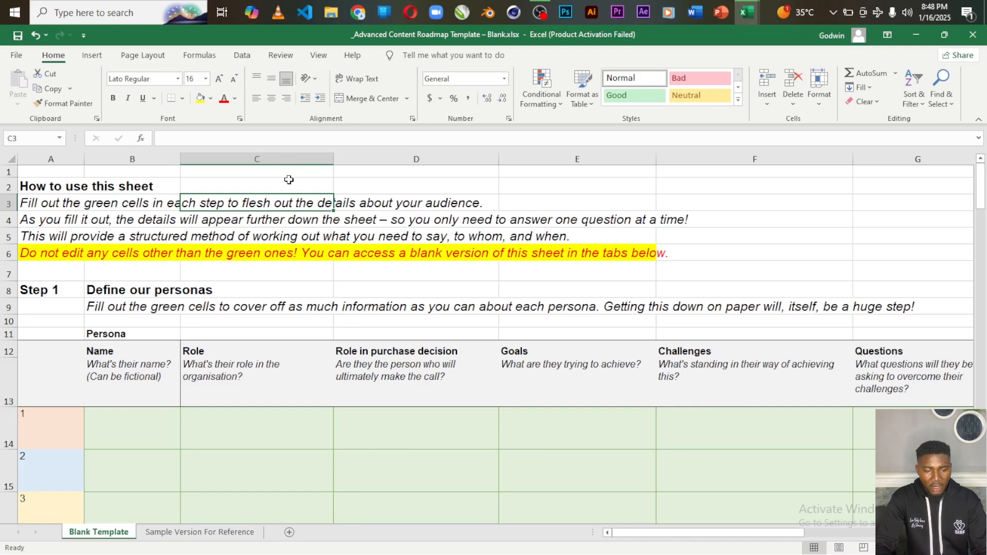
{"action": "left_click", "coordinate": [46, 206]}
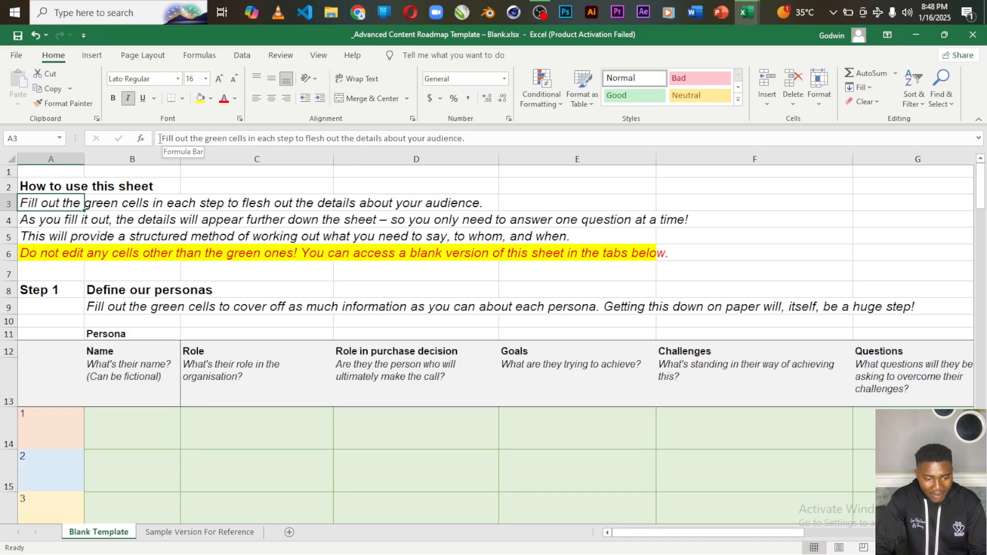
{"action": "left_click_drag", "start_coordinate": [160, 138], "coordinate": [467, 138]}
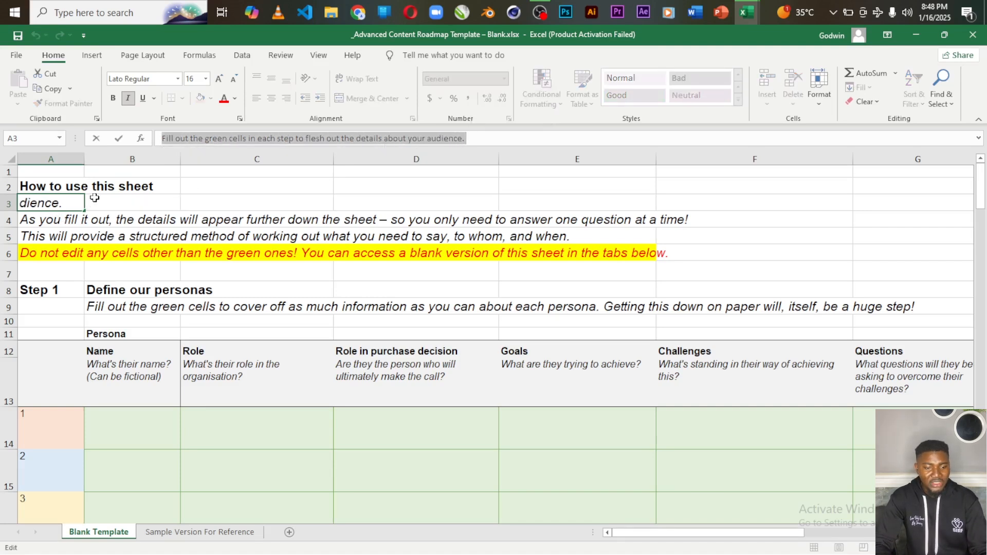
{"action": "left_click", "coordinate": [51, 216]}
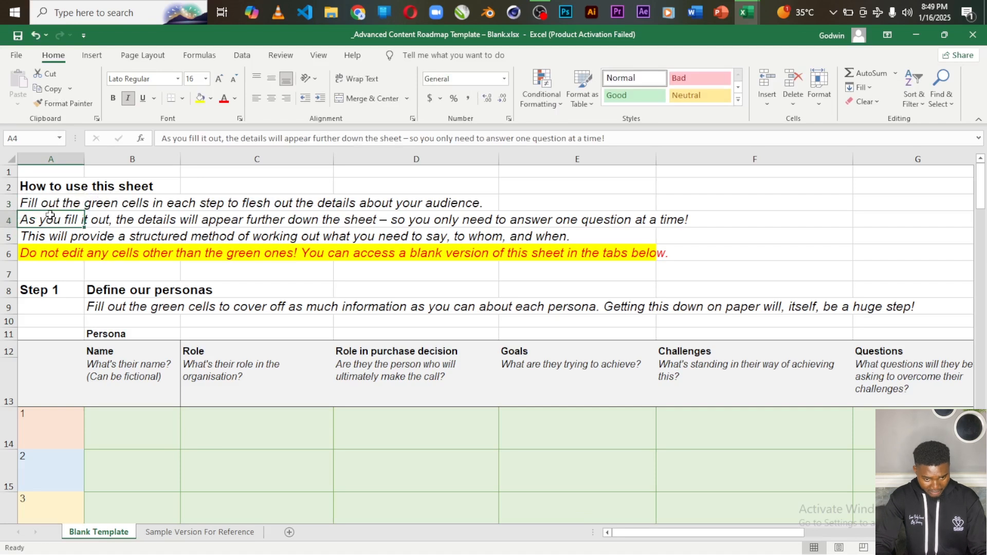
{"action": "left_click", "coordinate": [49, 203]}
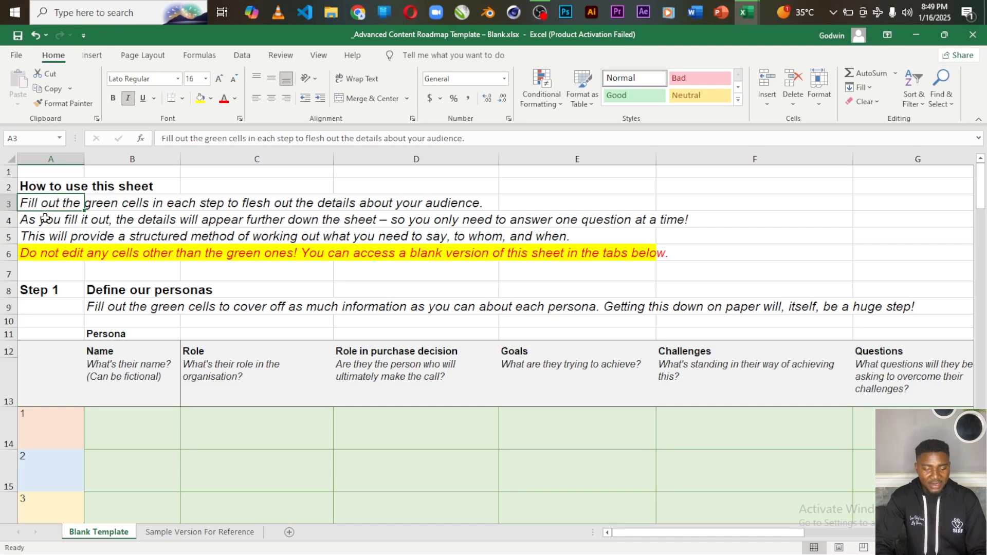
{"action": "key", "text": "F2"}
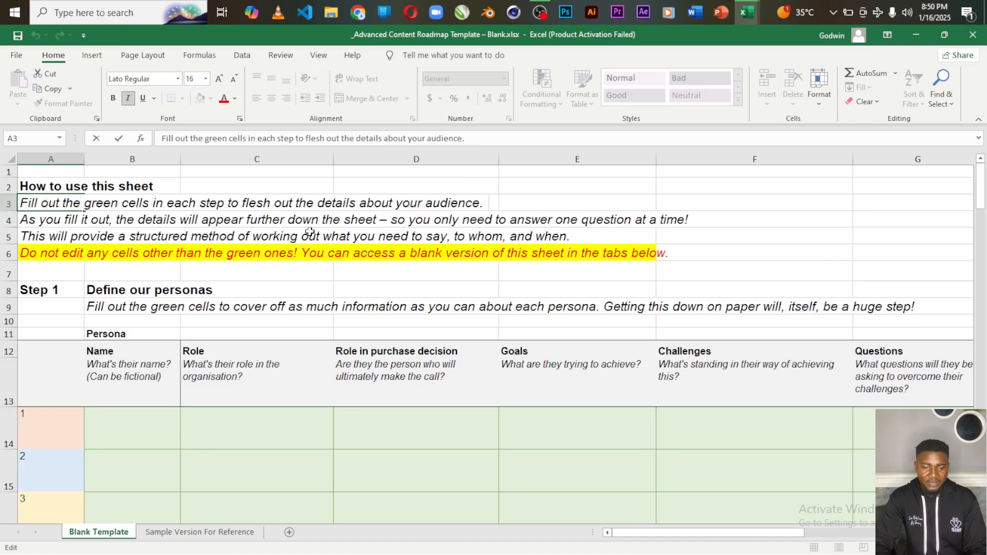
{"action": "left_click", "coordinate": [434, 181]}
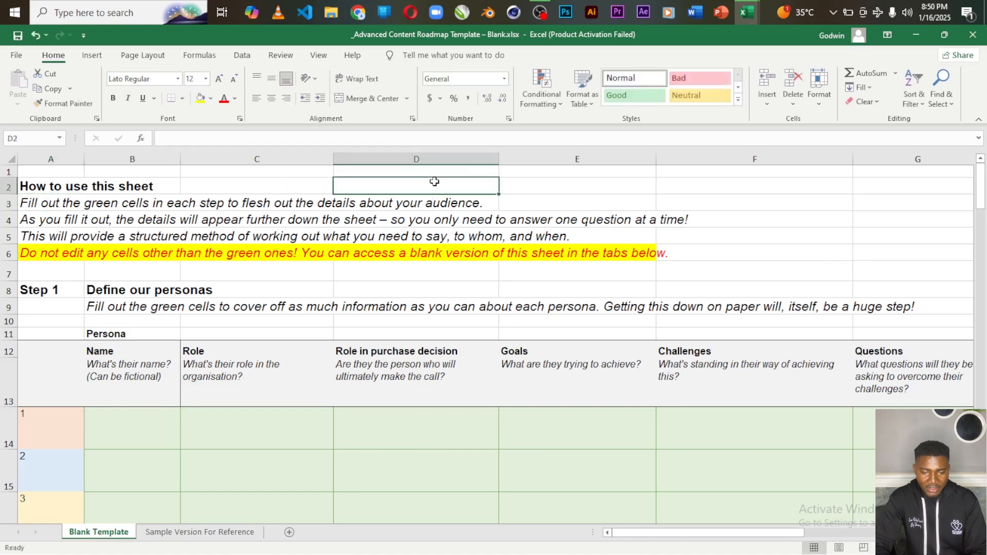
{"action": "left_click", "coordinate": [414, 203]}
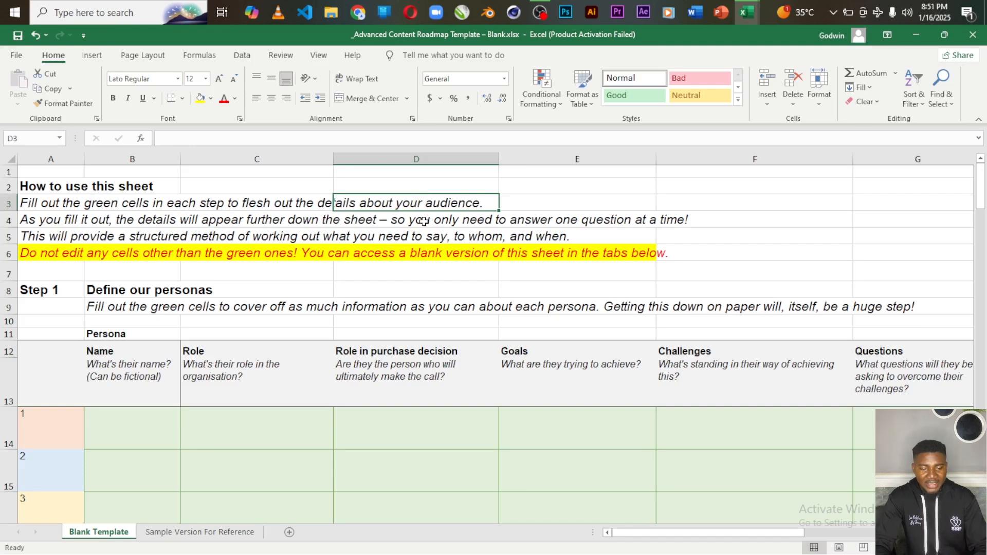
{"action": "left_click", "coordinate": [46, 205]}
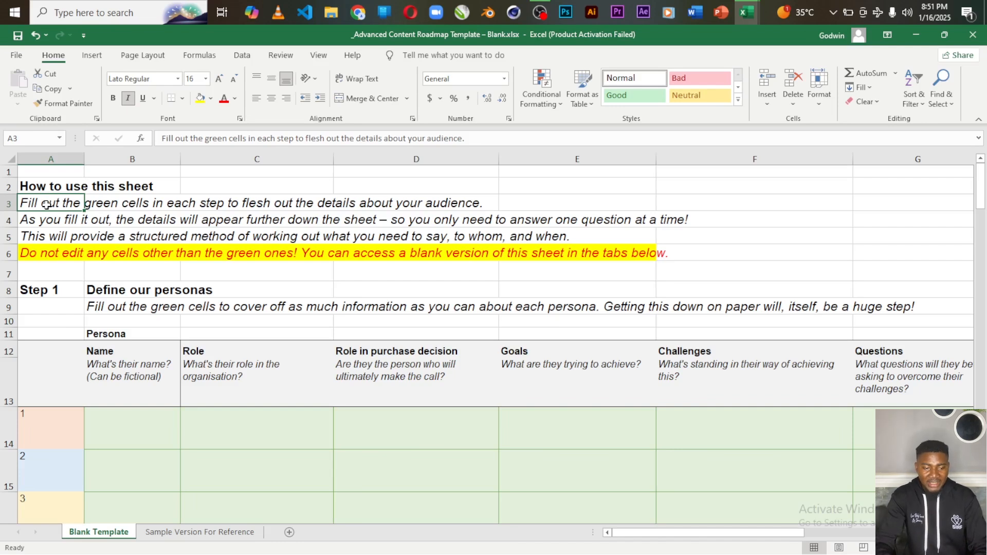
Wrap and then unwrap A3's sentence, then switch to Book1's Sheet5
{"action": "left_click", "coordinate": [360, 81]}
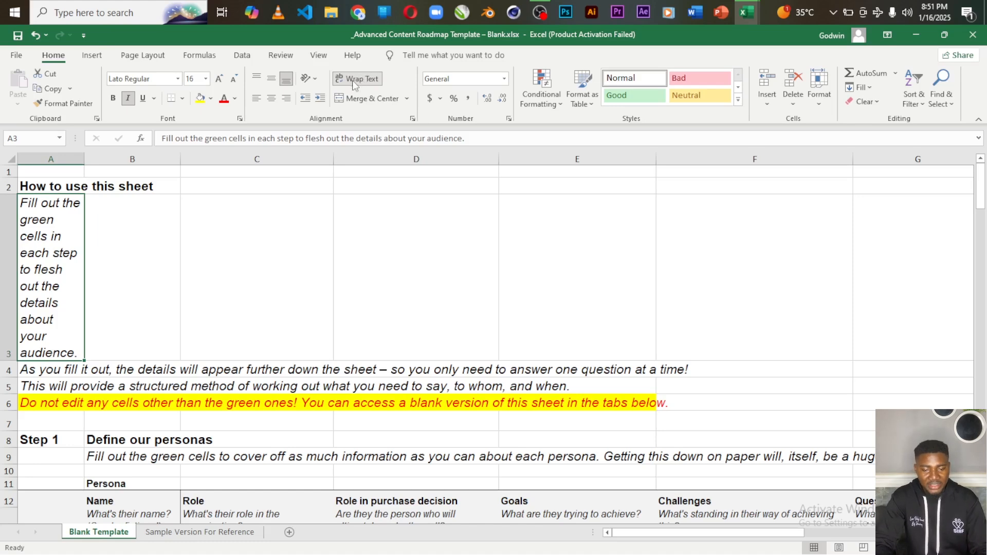
{"action": "left_click", "coordinate": [360, 83]}
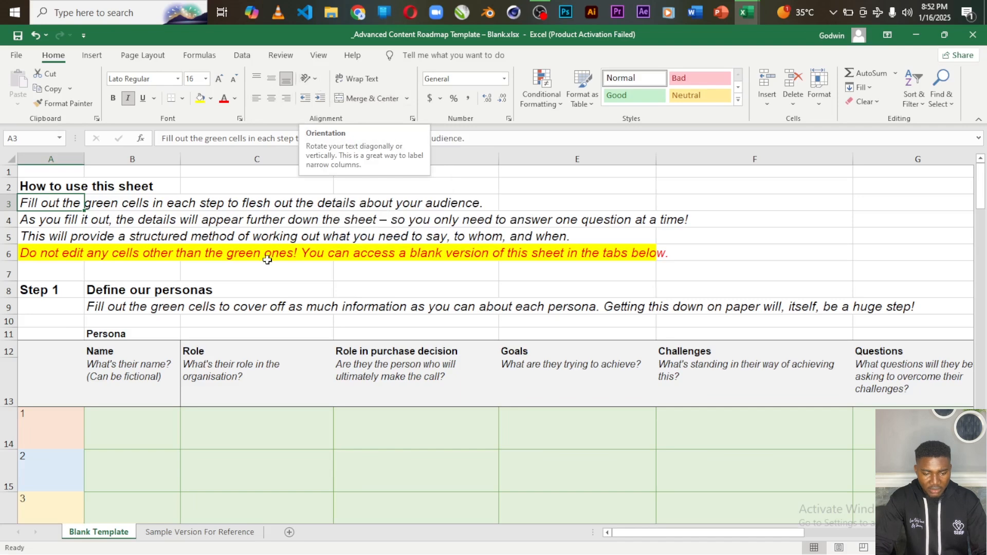
{"action": "key", "text": "alt+Tab"}
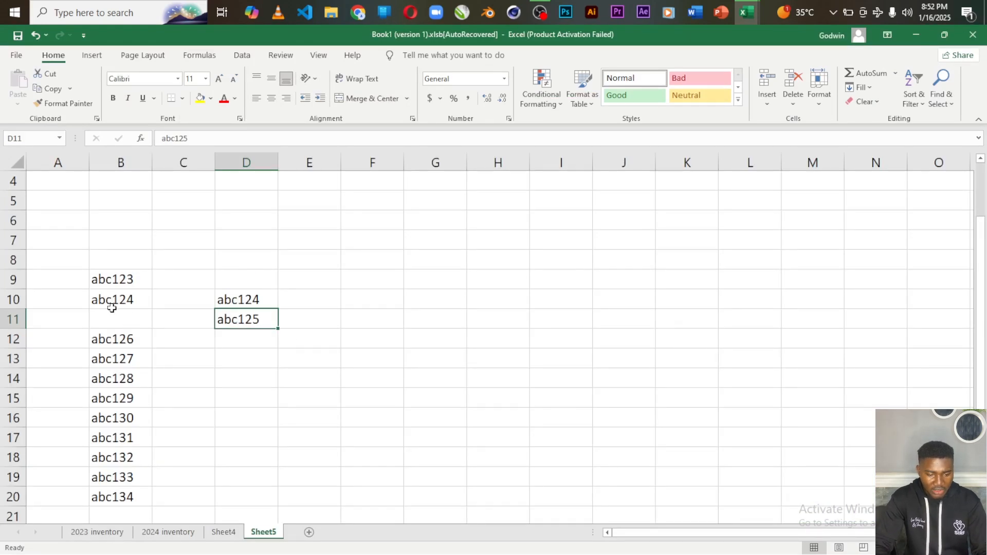
Left-align abc123 in B9, trying middle before settling on bottom vertical alignment
{"action": "left_click", "coordinate": [126, 278]}
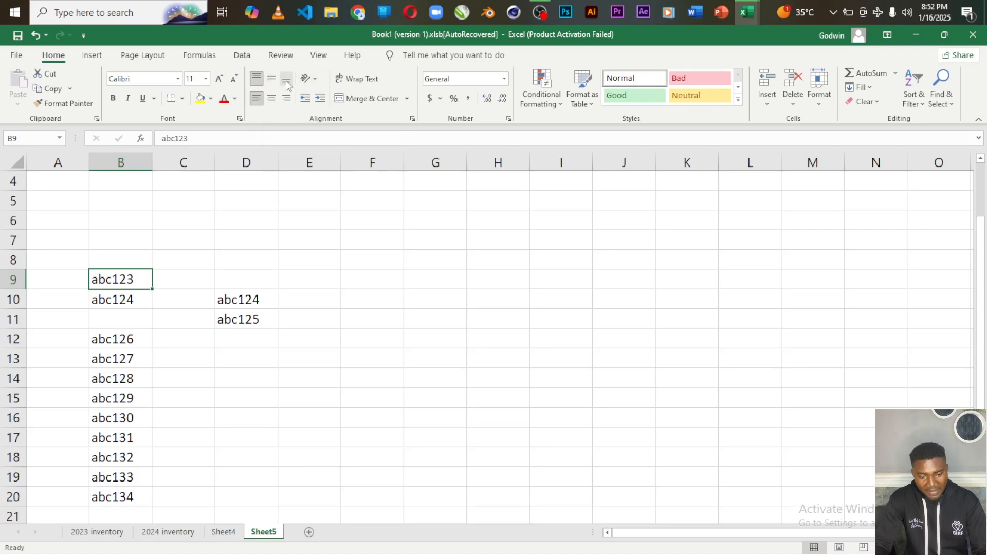
{"action": "left_click", "coordinate": [256, 101]}
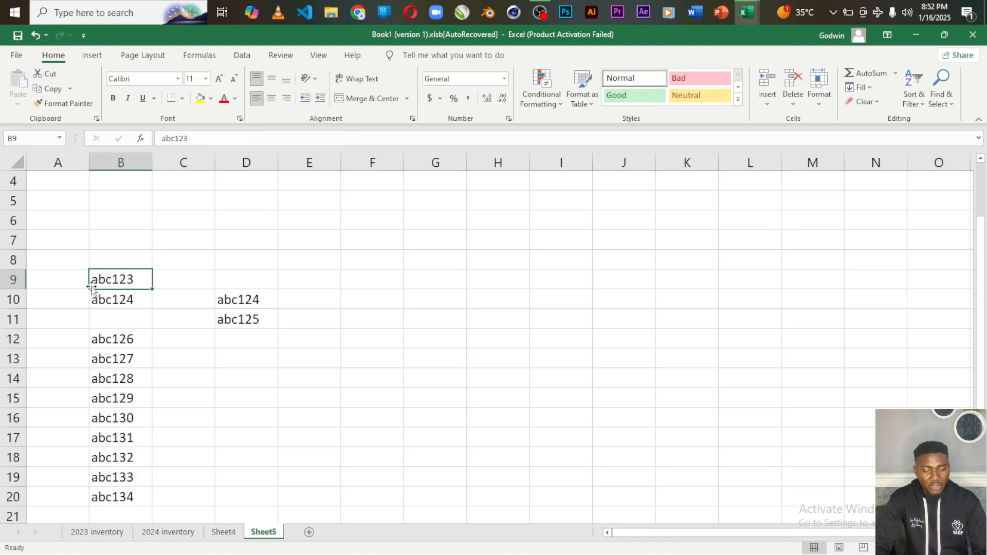
{"action": "left_click", "coordinate": [272, 80]}
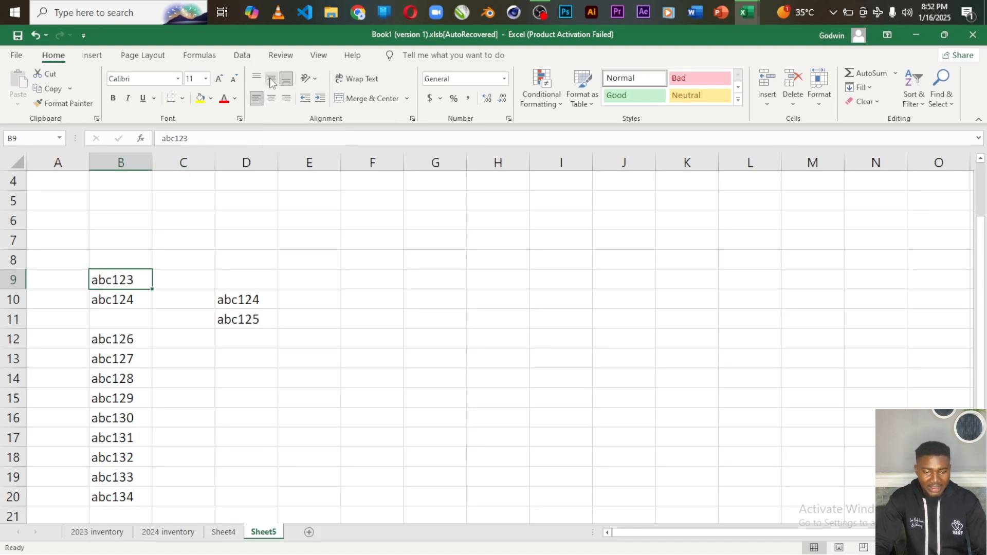
{"action": "left_click", "coordinate": [286, 80]}
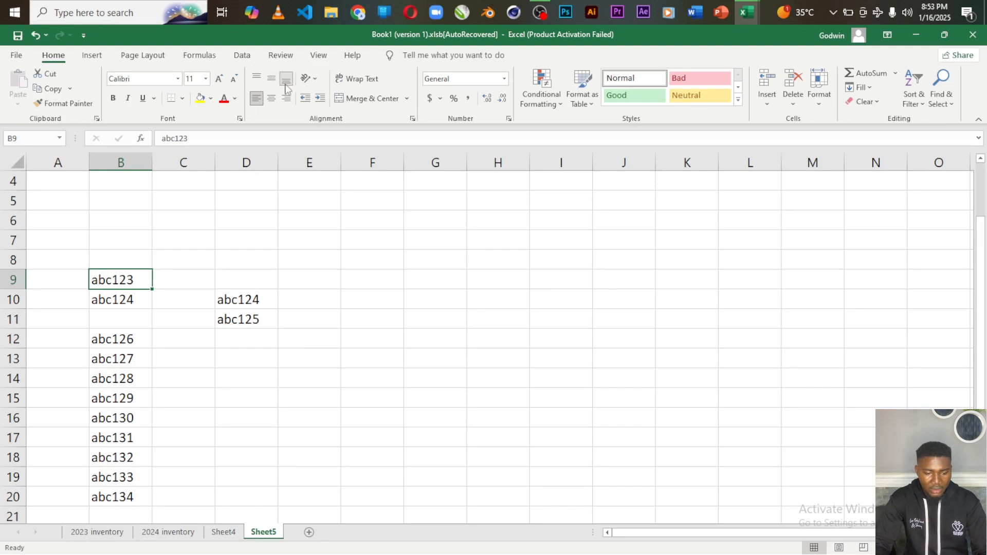
{"action": "left_click", "coordinate": [242, 258]}
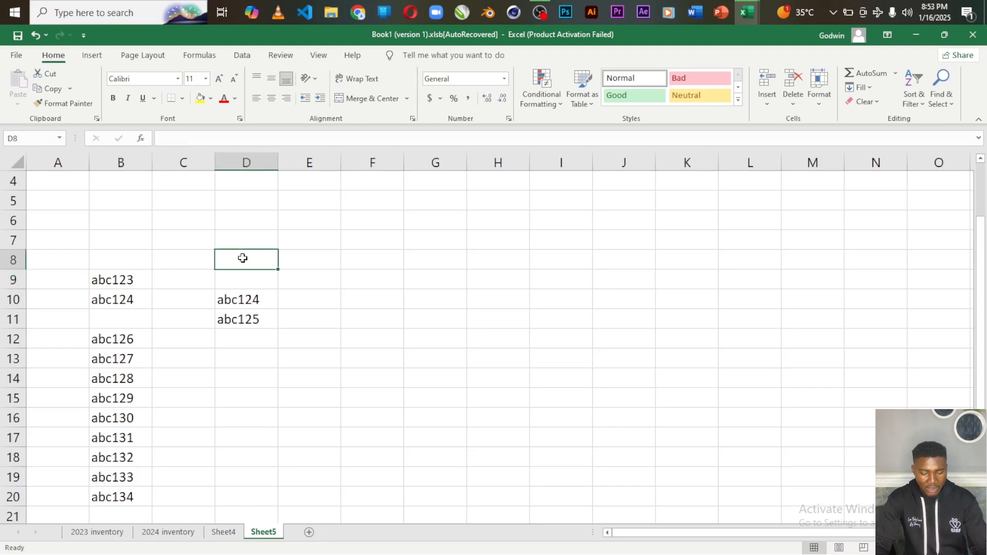
Enter 34 in D8 and top-align it
{"action": "type", "text": "34"}
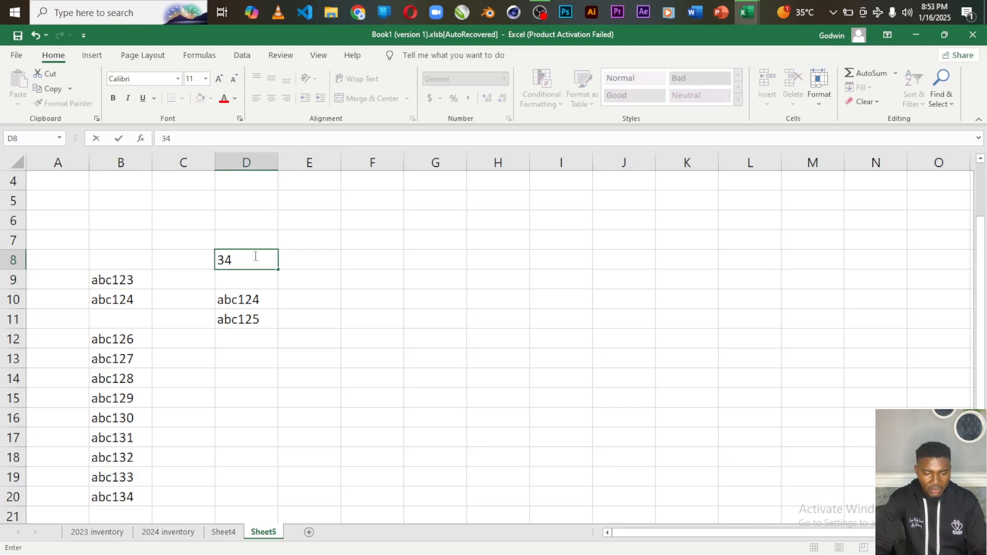
{"action": "left_click", "coordinate": [288, 283]}
{"action": "left_click", "coordinate": [239, 257]}
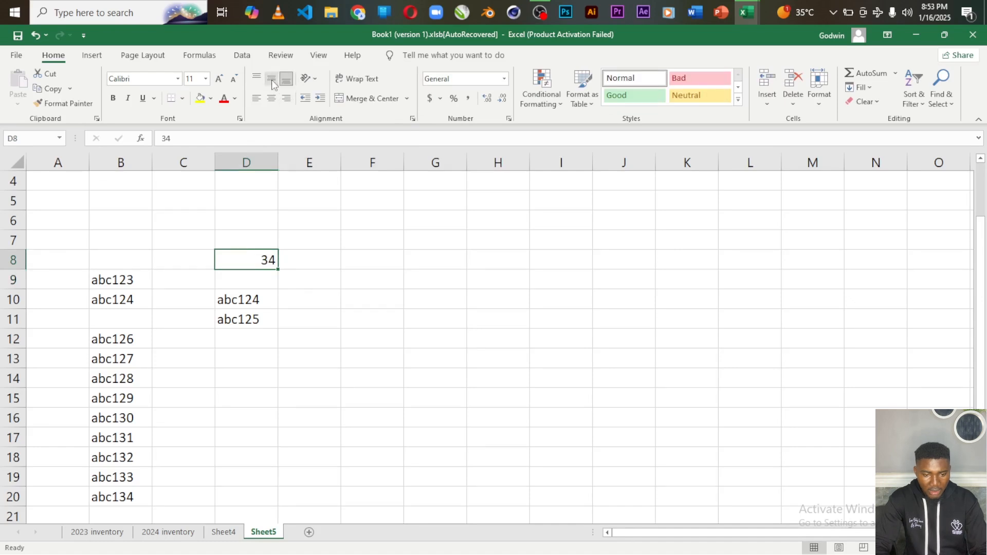
{"action": "left_click", "coordinate": [257, 78]}
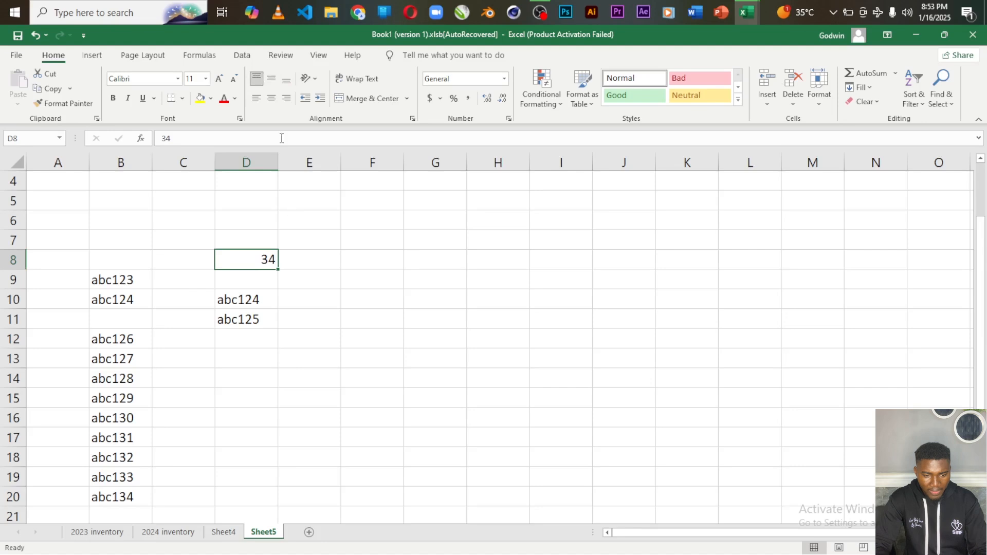
Top-align and horizontally centre abc123 in B9
{"action": "left_click", "coordinate": [114, 280]}
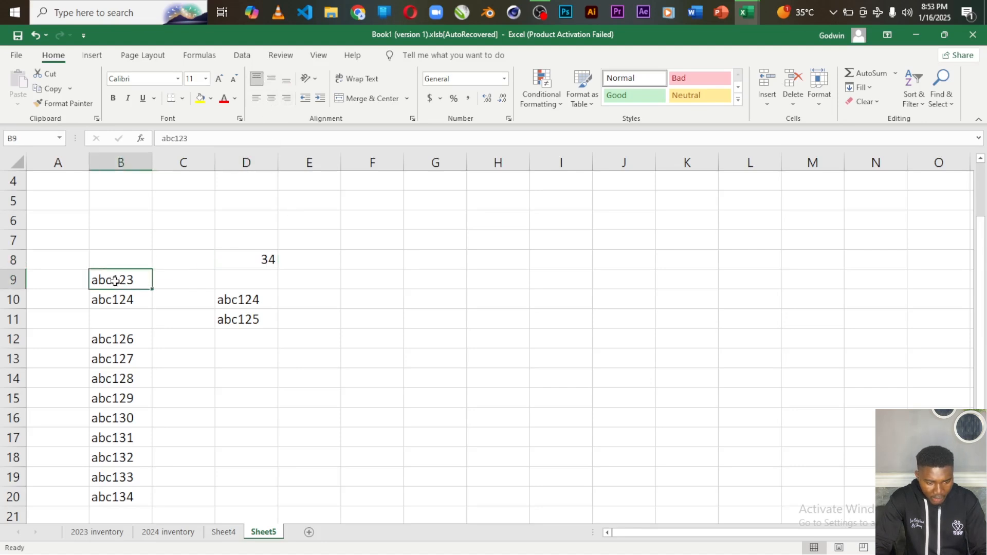
{"action": "left_click", "coordinate": [271, 79]}
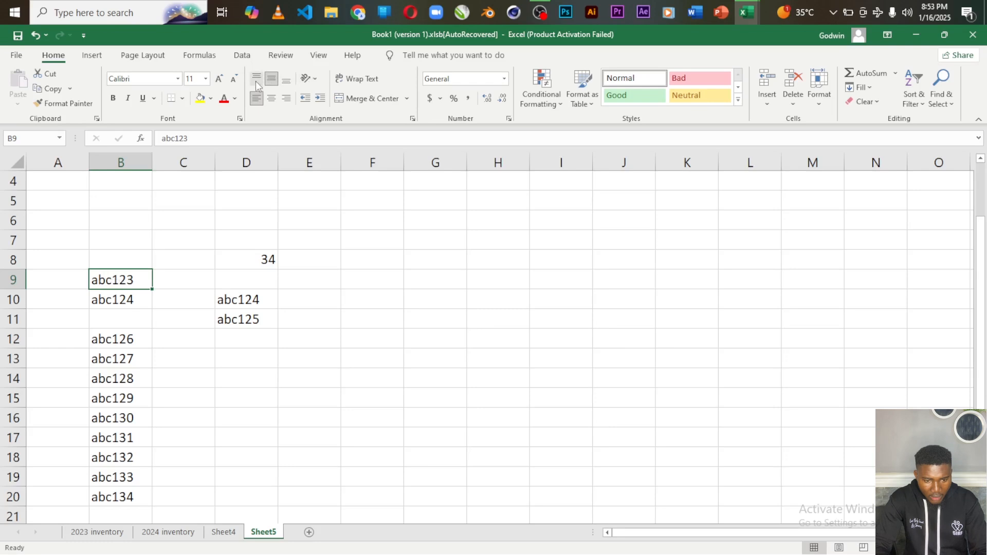
{"action": "left_click", "coordinate": [255, 78]}
{"action": "left_click", "coordinate": [271, 98]}
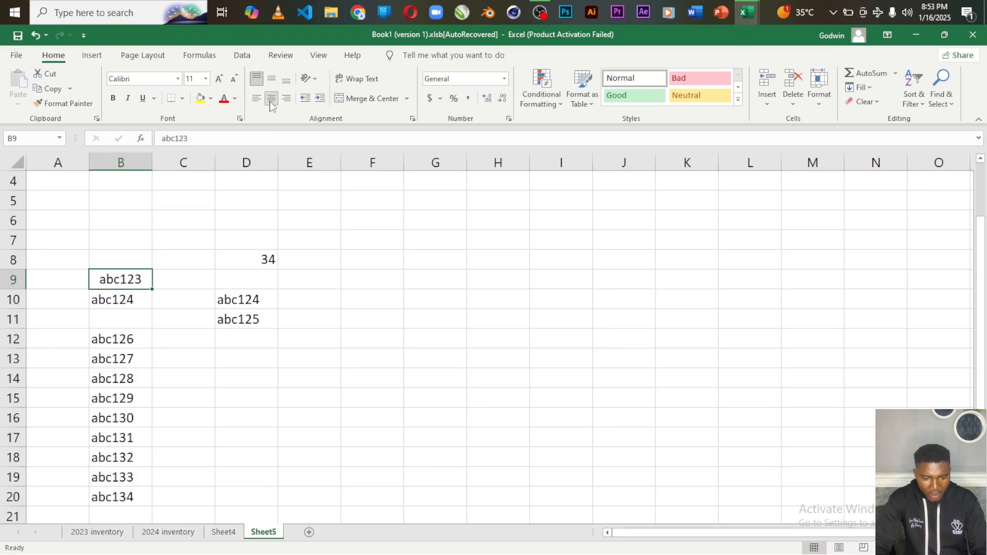
Centre 34 horizontally in D8, keep it top-aligned, and return to the template workbook
{"action": "left_click", "coordinate": [261, 256]}
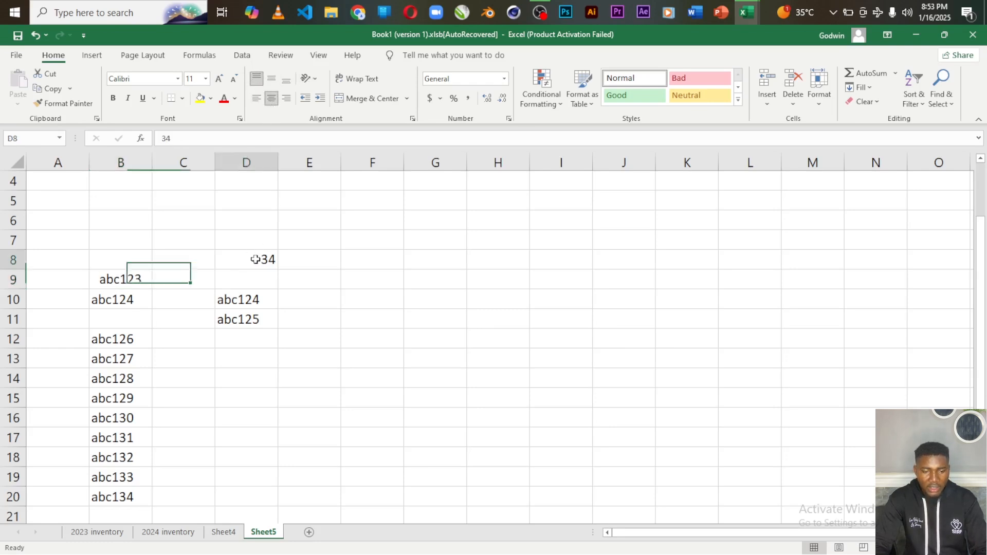
{"action": "left_click", "coordinate": [271, 99]}
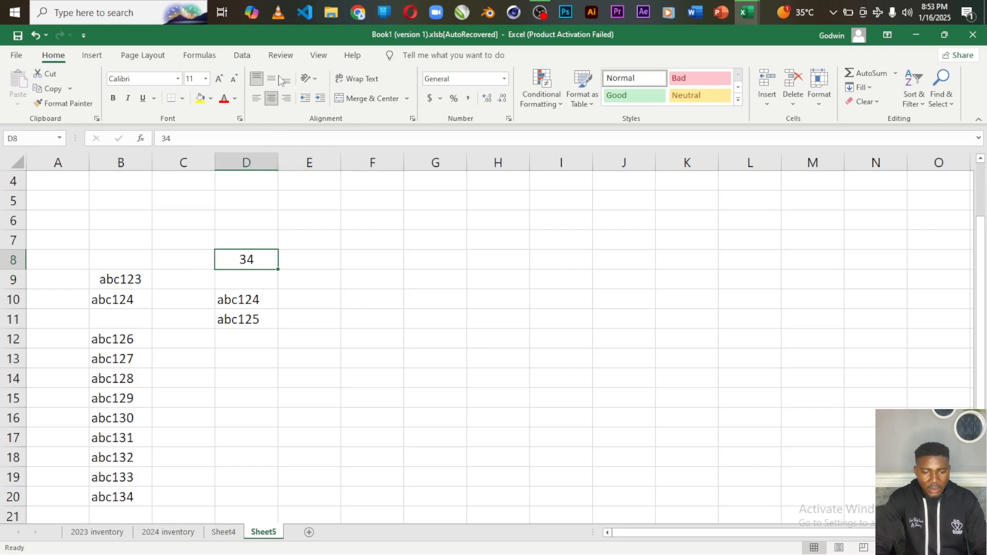
{"action": "left_click", "coordinate": [274, 82]}
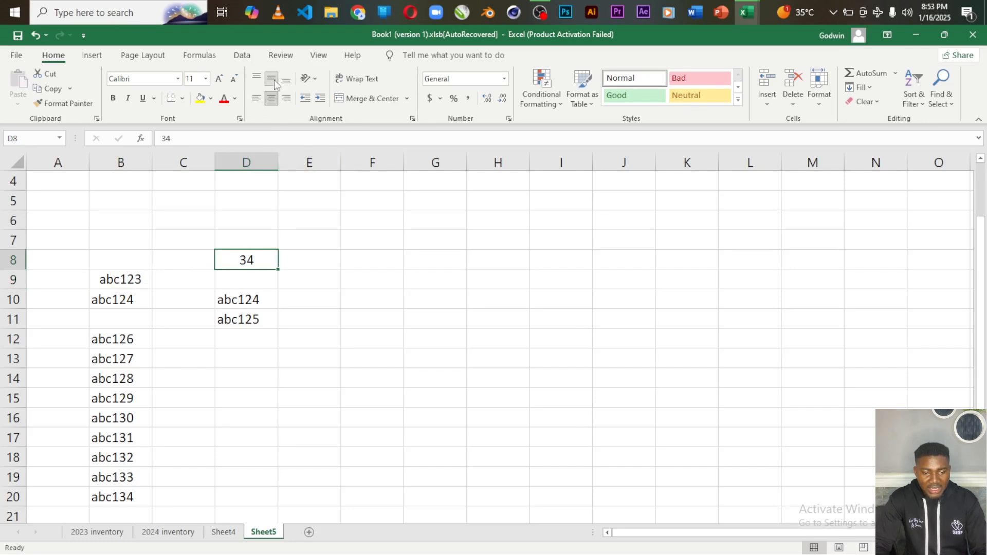
{"action": "left_click", "coordinate": [287, 81]}
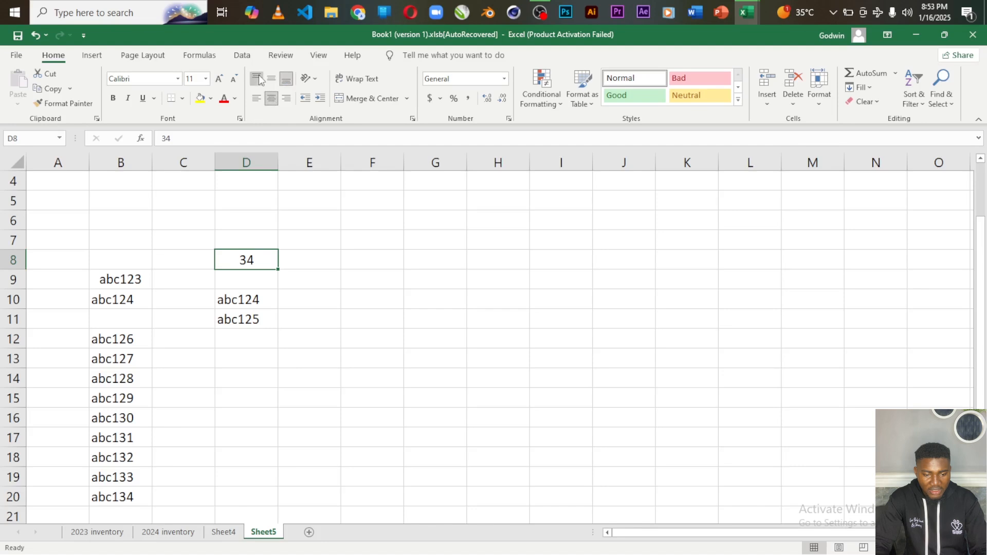
{"action": "left_click", "coordinate": [259, 80]}
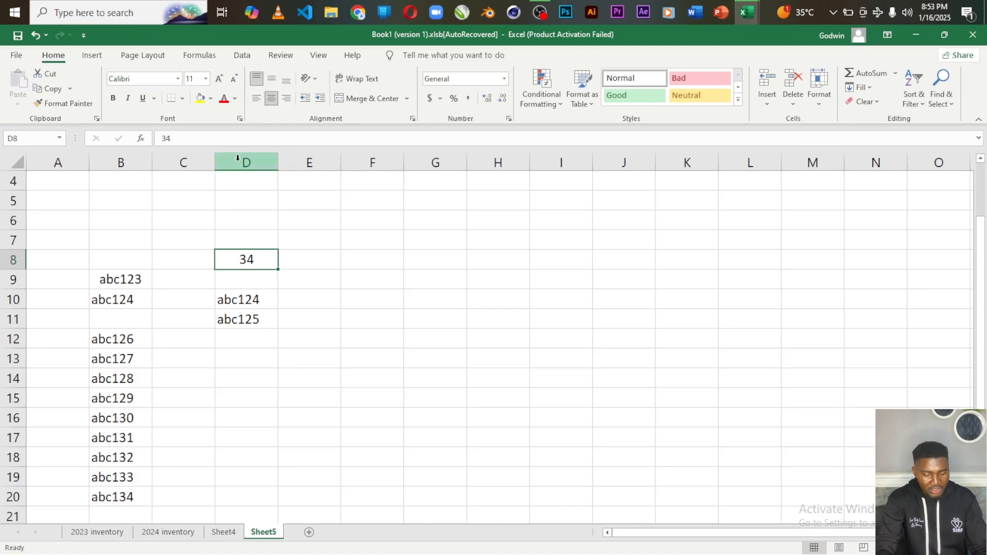
{"action": "key", "text": "alt+Tab"}
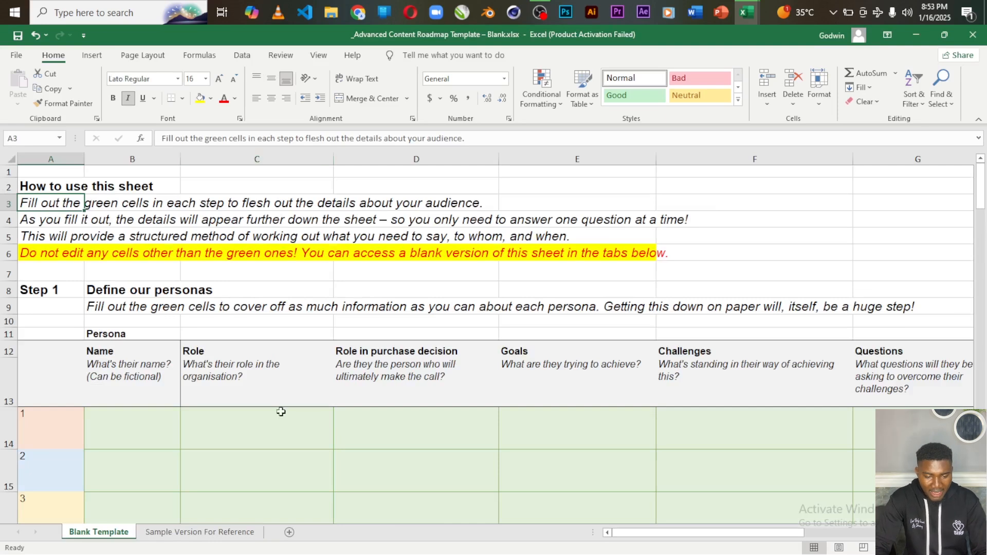
Try middle and bottom vertical alignment on the Role prompt in C13, ending top-aligned
{"action": "left_click", "coordinate": [252, 384]}
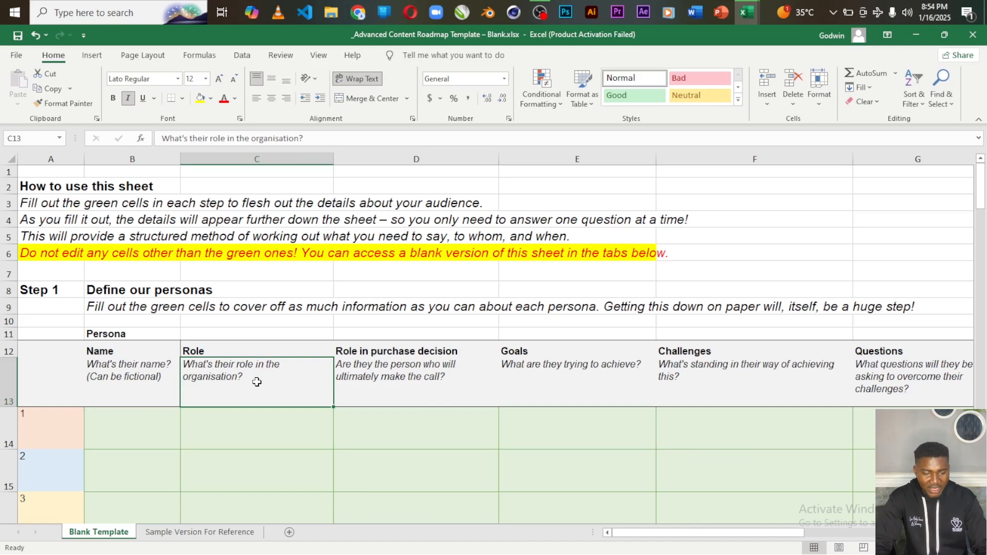
{"action": "left_click", "coordinate": [262, 335]}
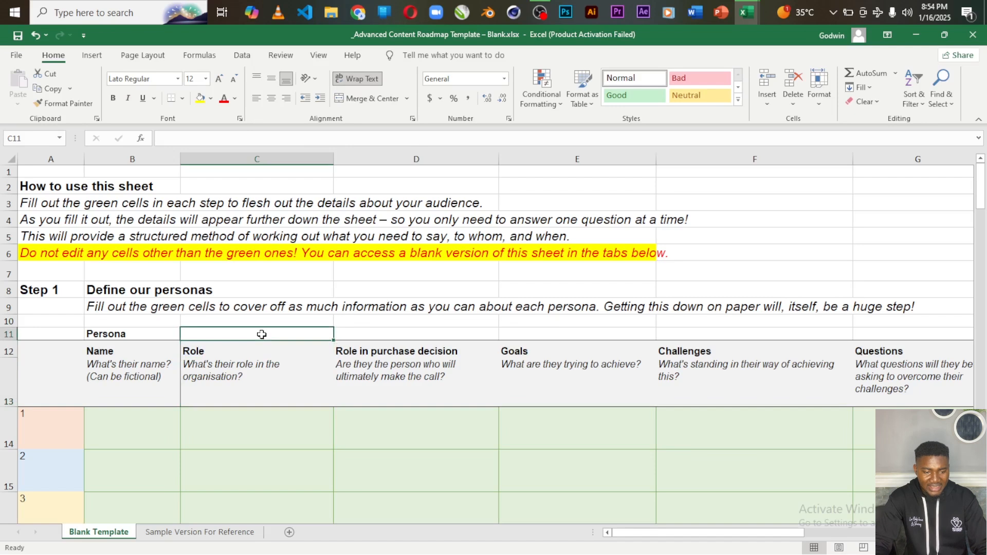
{"action": "left_click", "coordinate": [251, 377]}
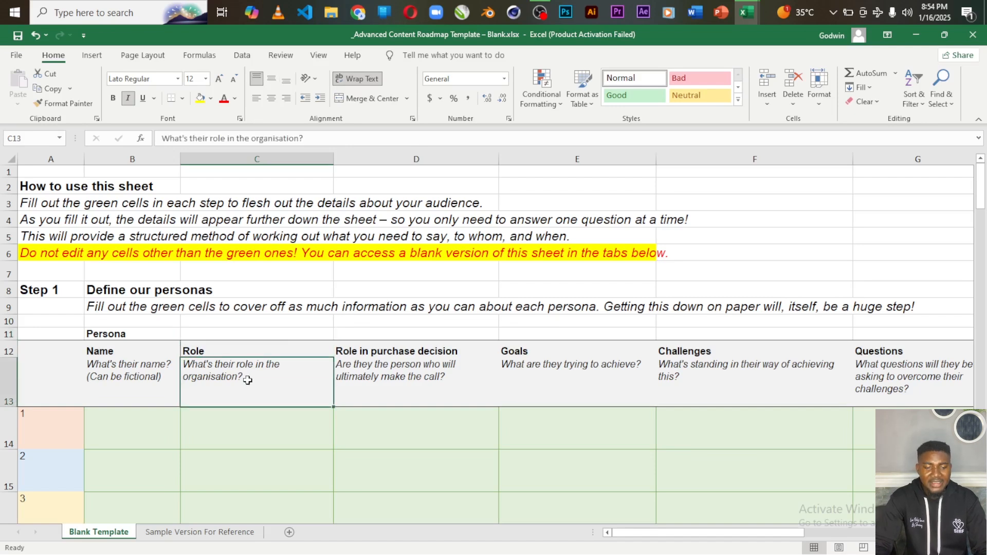
{"action": "left_click", "coordinate": [275, 77]}
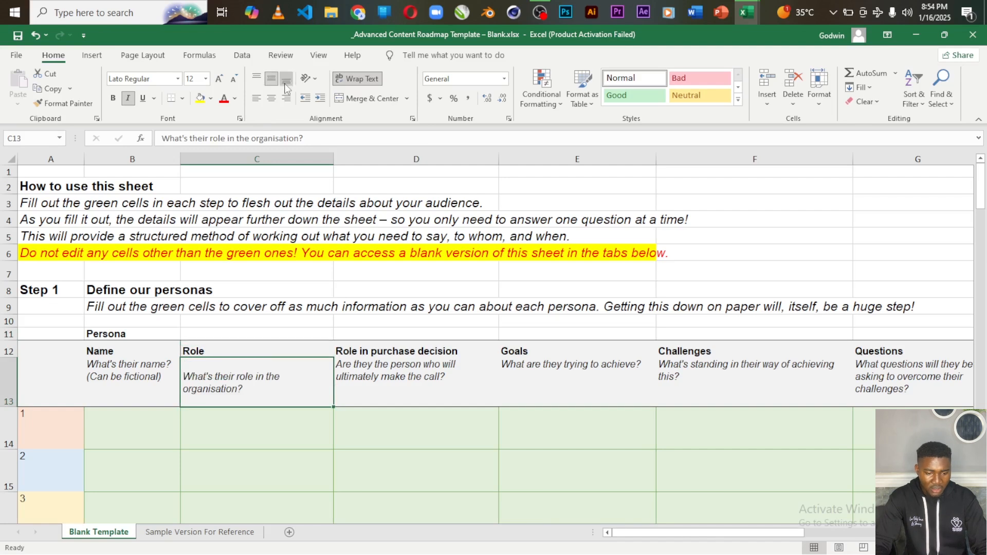
{"action": "left_click", "coordinate": [286, 81]}
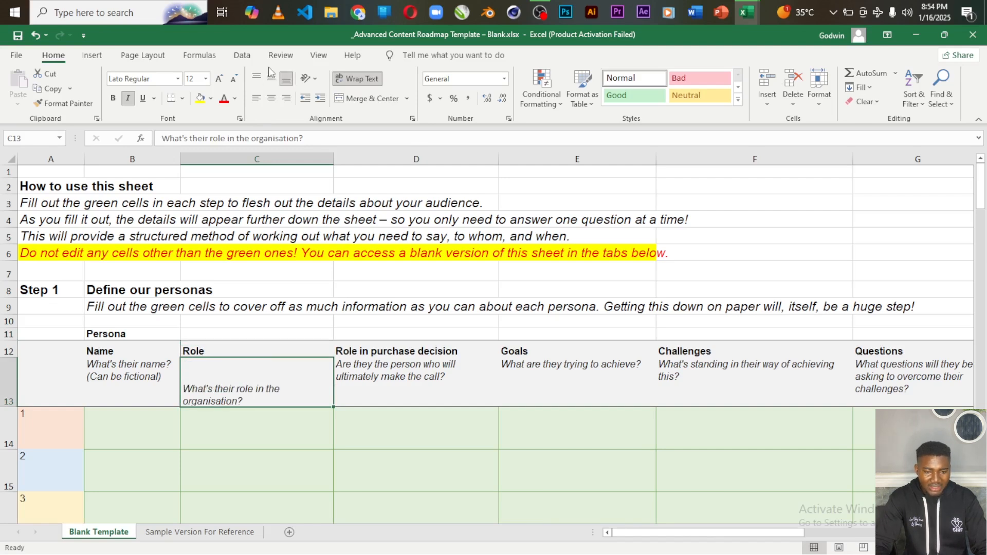
{"action": "left_click", "coordinate": [274, 79]}
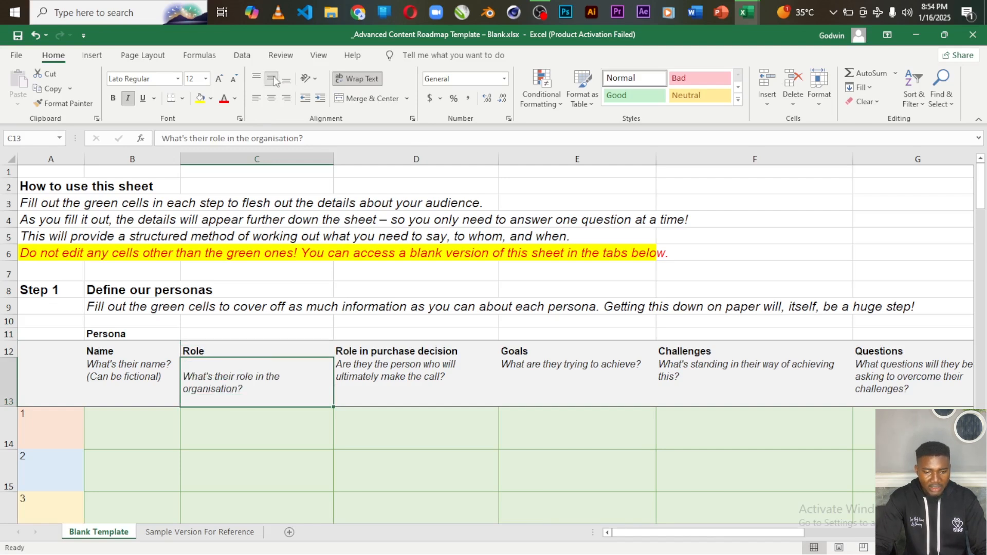
{"action": "left_click", "coordinate": [257, 80]}
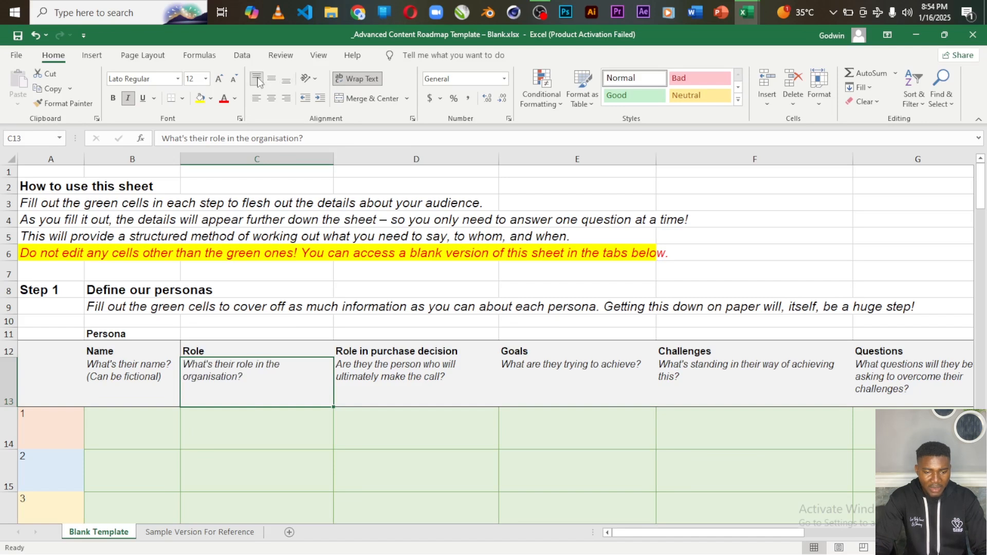
{"action": "left_click", "coordinate": [290, 80]}
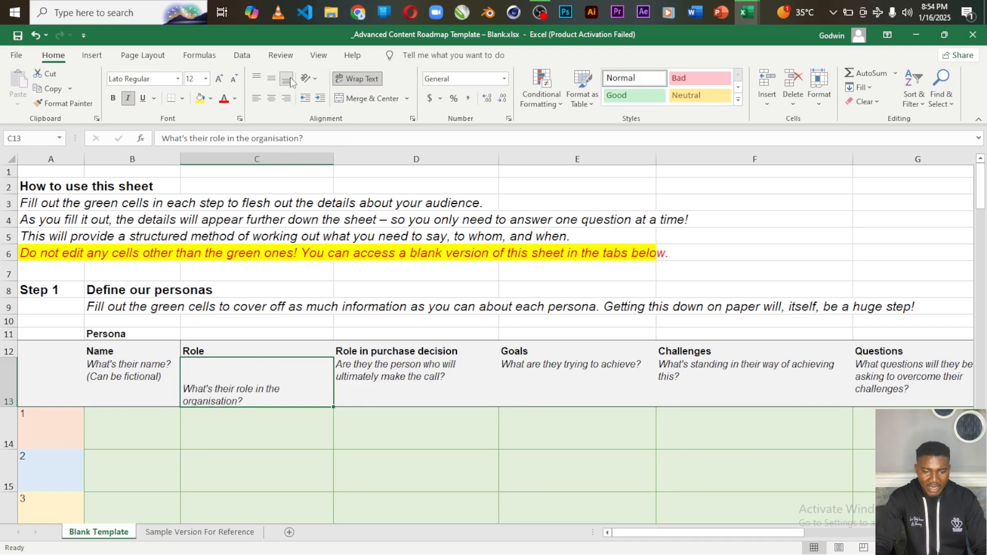
{"action": "left_click", "coordinate": [258, 80]}
Try centre, left and right horizontal alignment on the Role prompt, leaving it left-aligned
{"action": "left_click", "coordinate": [273, 100]}
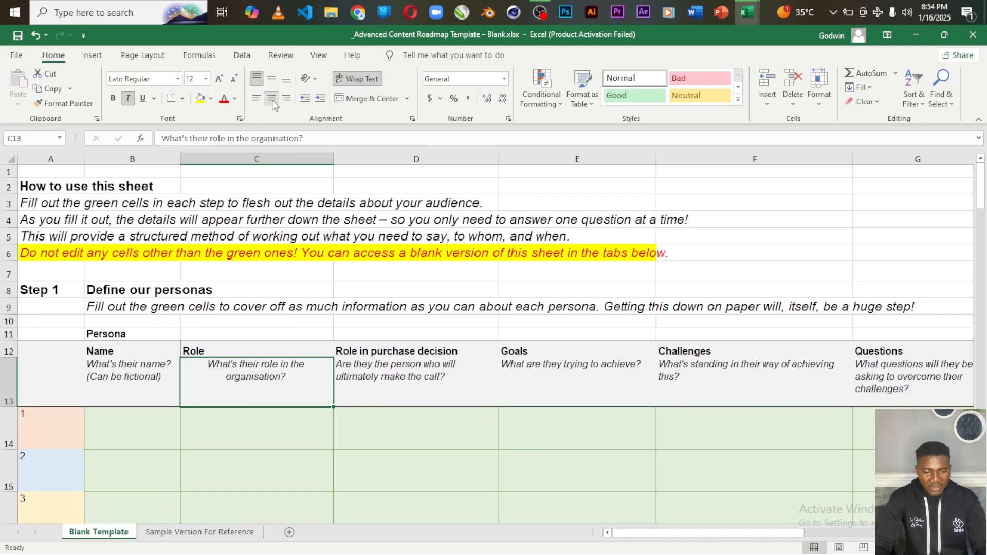
{"action": "left_click", "coordinate": [257, 98]}
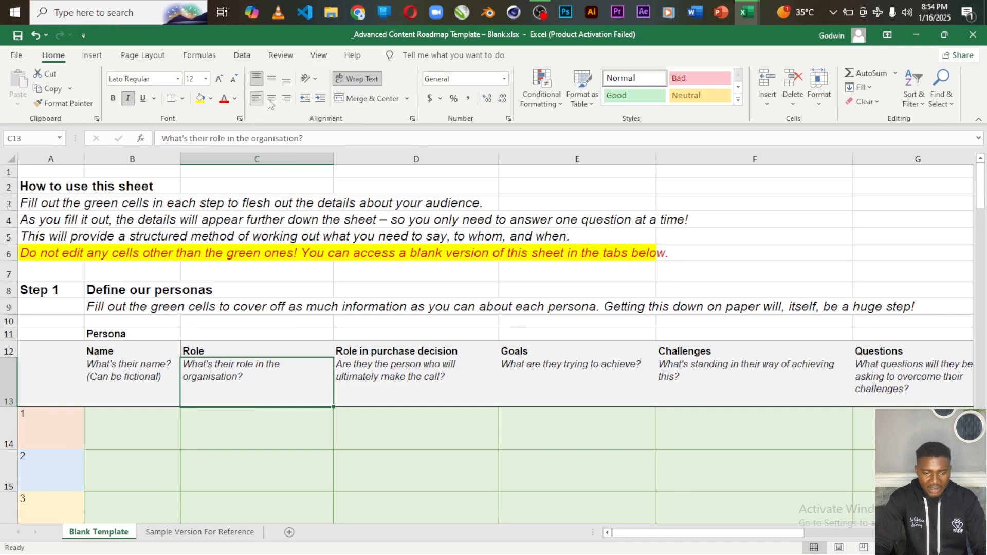
{"action": "left_click", "coordinate": [287, 99]}
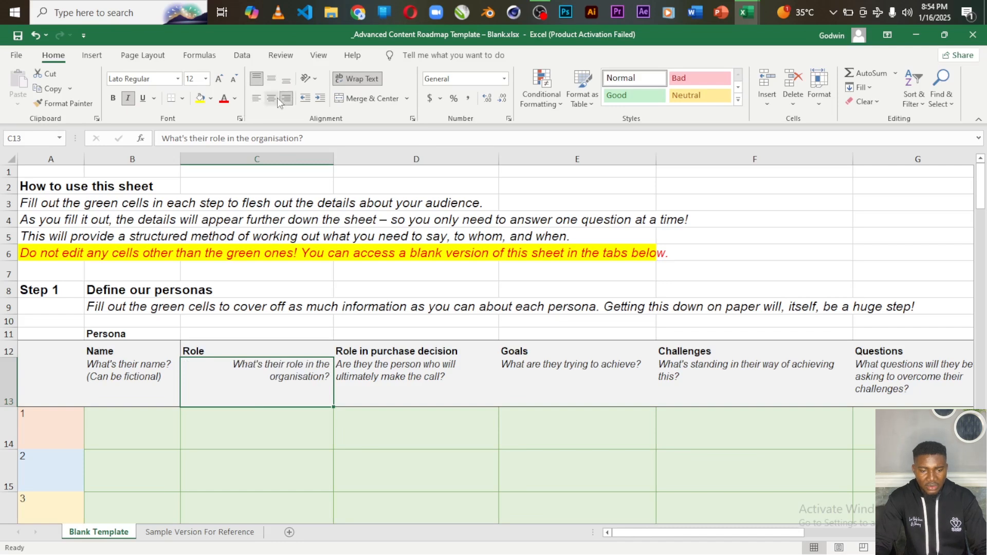
{"action": "left_click", "coordinate": [271, 98]}
{"action": "left_click", "coordinate": [256, 99]}
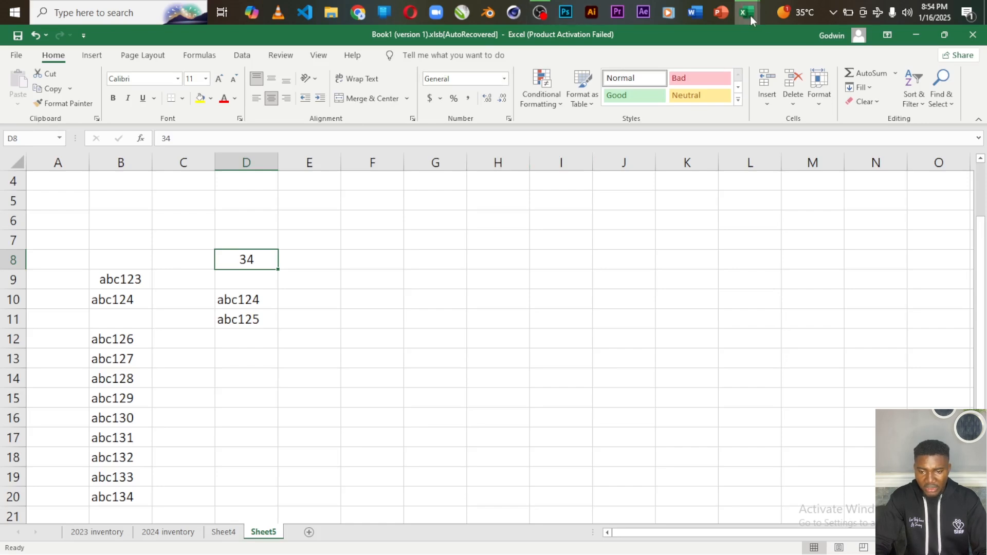
{"action": "mouse_move", "coordinate": [751, 16]}
{"action": "mouse_move", "coordinate": [679, 84]}
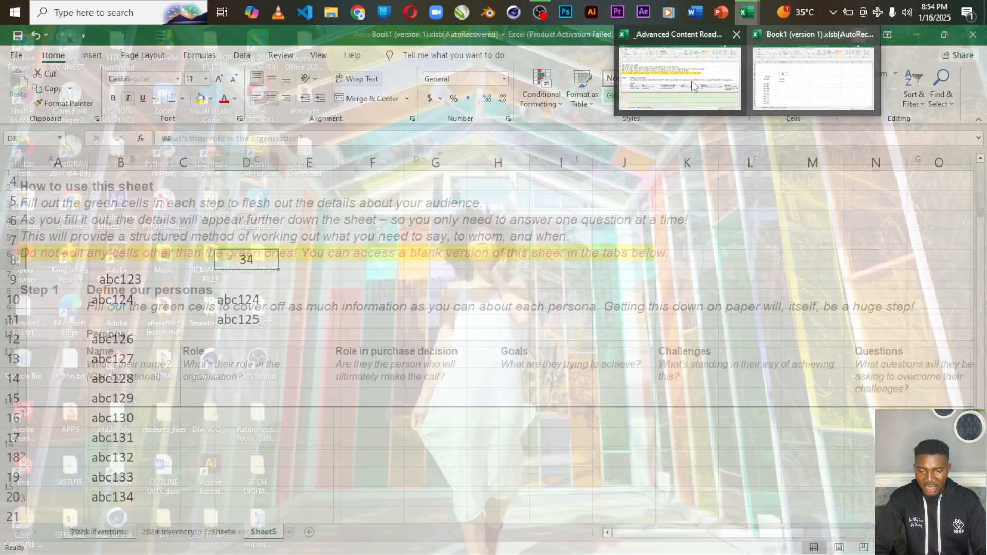
{"action": "left_click", "coordinate": [776, 72]}
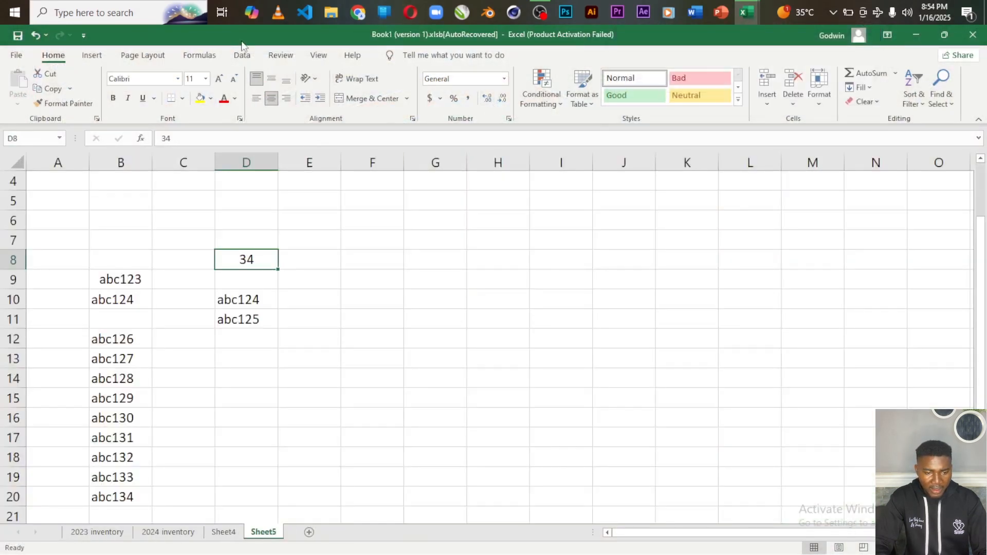
{"action": "left_click", "coordinate": [319, 55]}
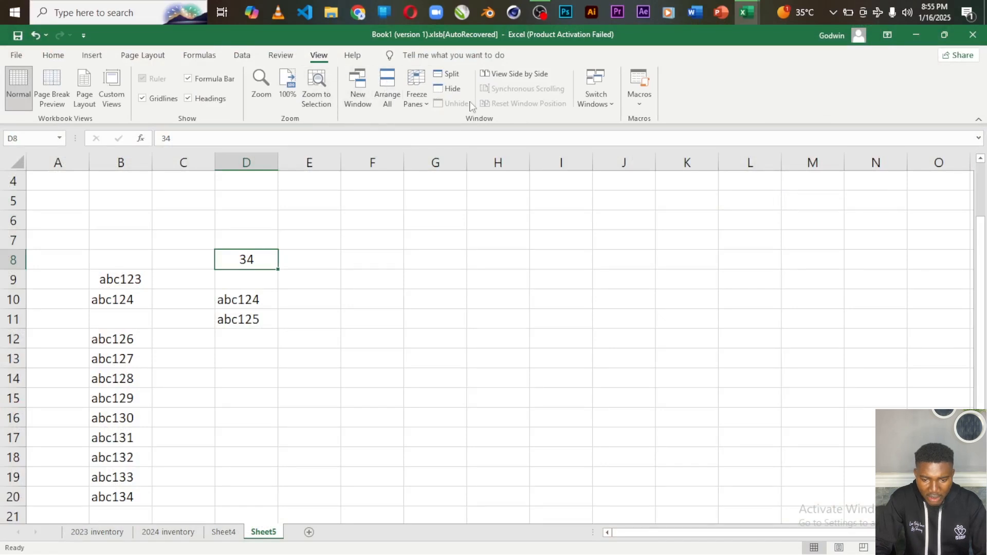
{"action": "left_click", "coordinate": [599, 90]}
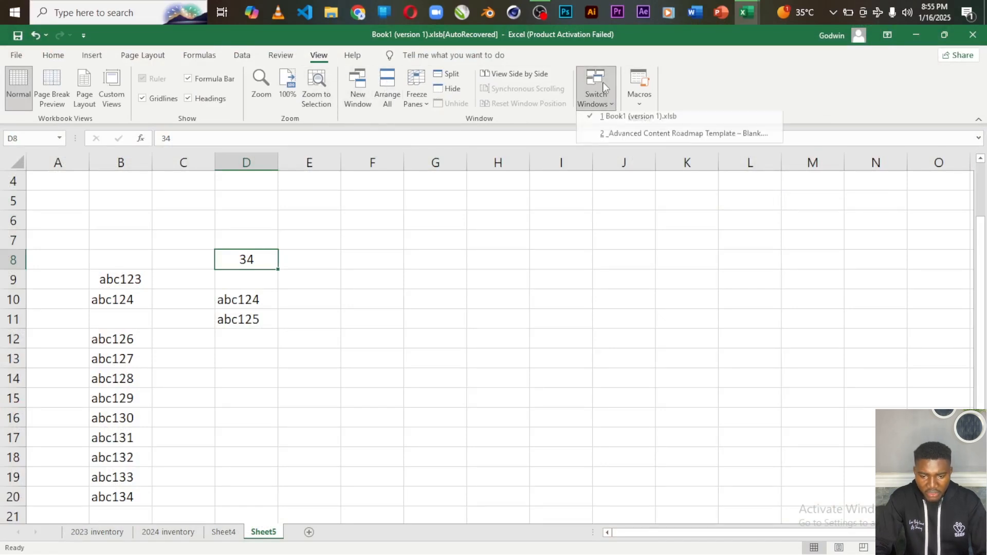
{"action": "left_click", "coordinate": [607, 139]}
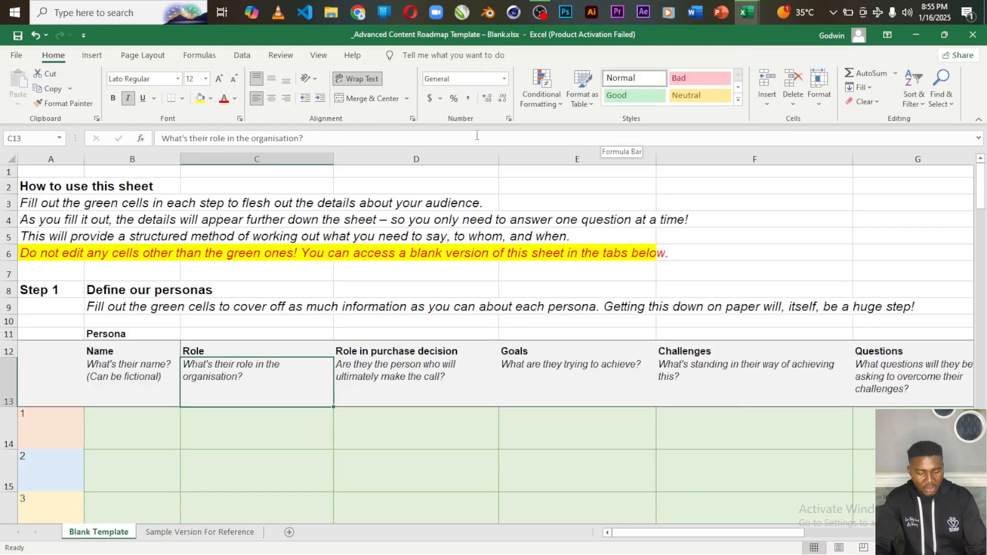
{"action": "key", "text": "alt+Tab"}
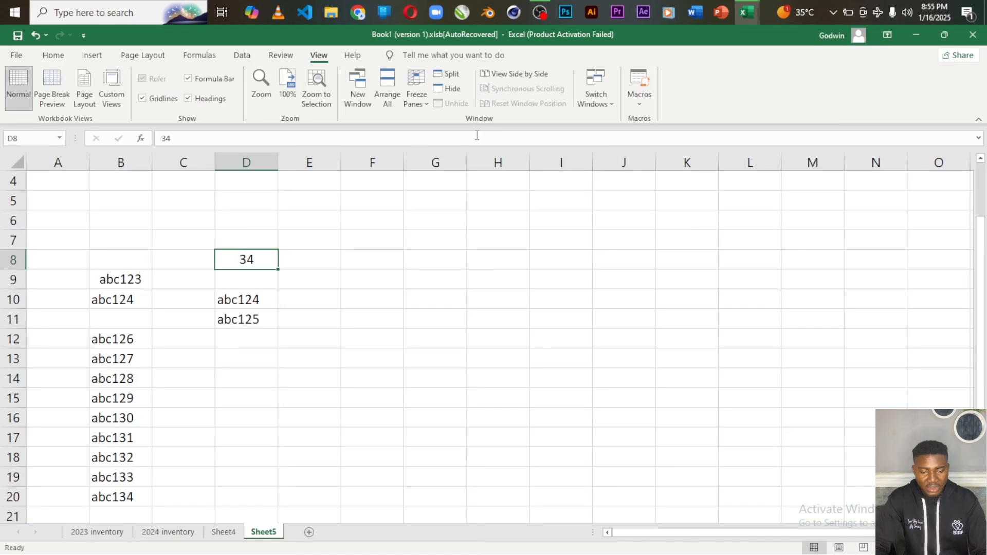
{"action": "left_click", "coordinate": [51, 55]}
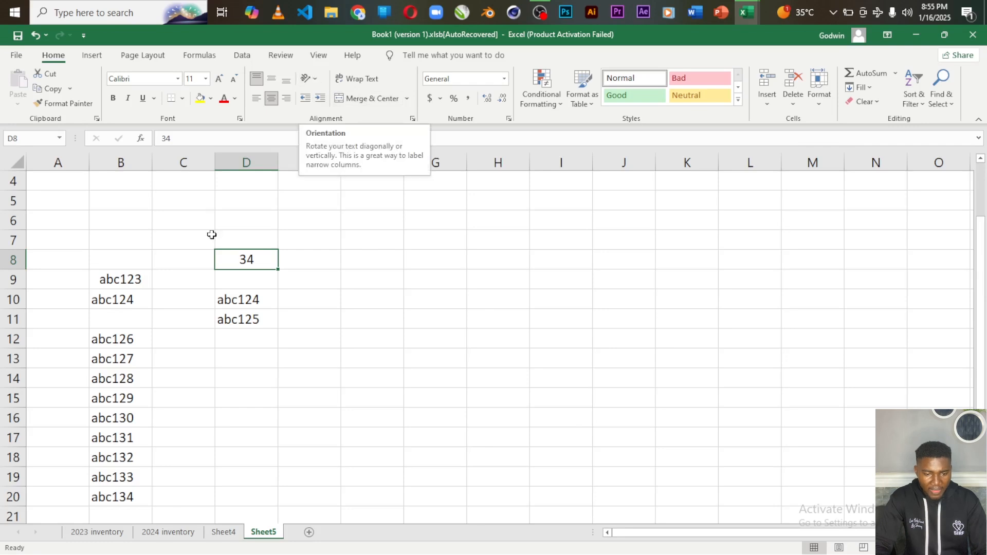
Angle abc126 in B12 counterclockwise after trying Vertical Text, then indent abc123 in B9
{"action": "left_click", "coordinate": [115, 344]}
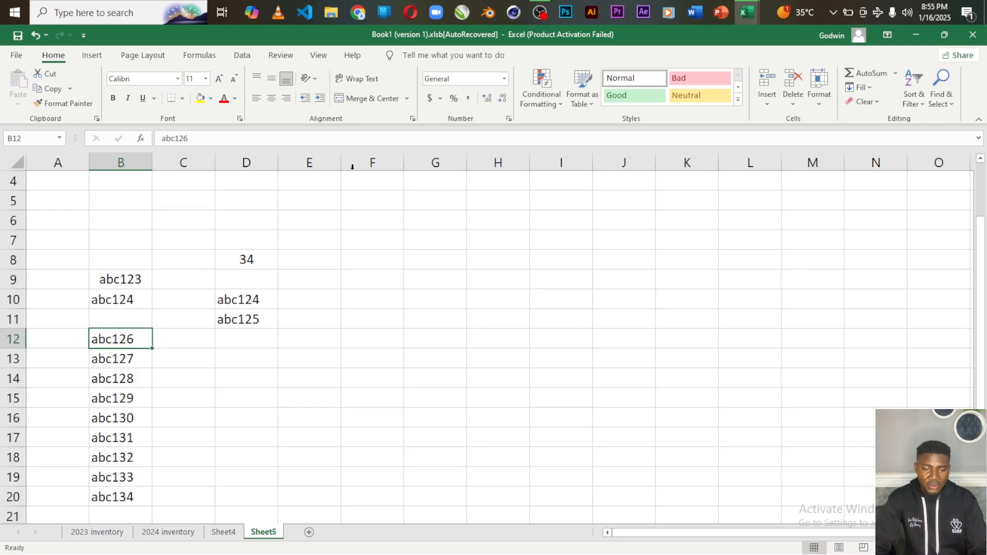
{"action": "left_click", "coordinate": [315, 79]}
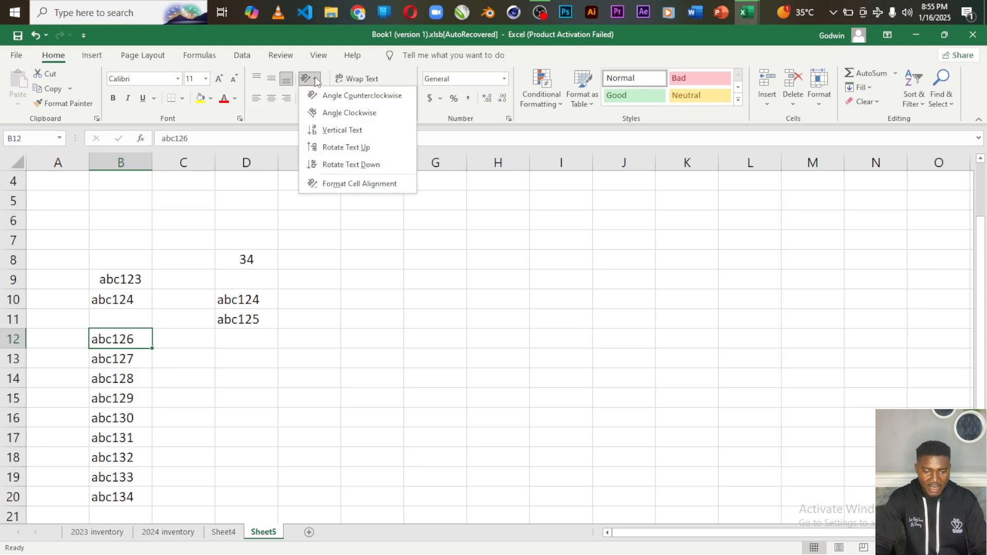
{"action": "left_click", "coordinate": [323, 130]}
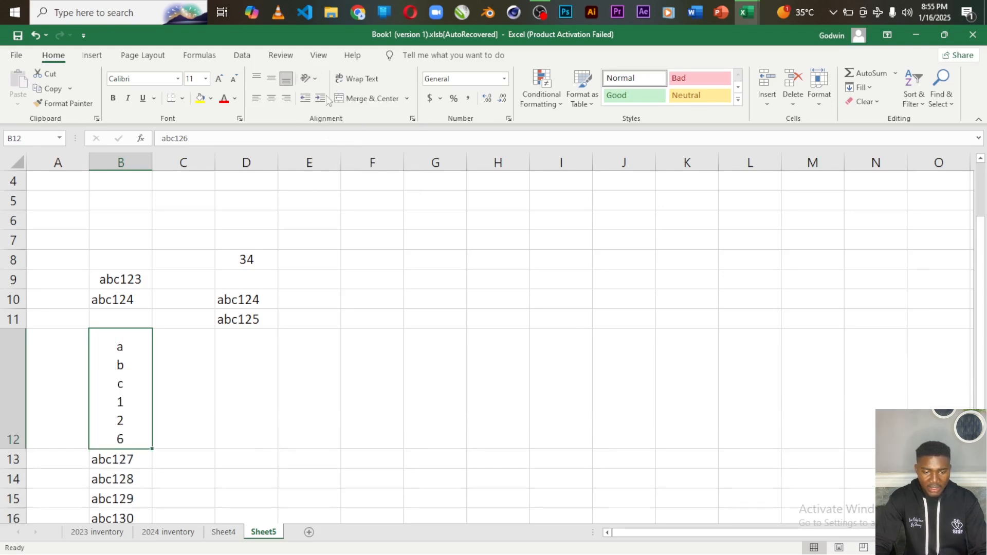
{"action": "left_click", "coordinate": [315, 78]}
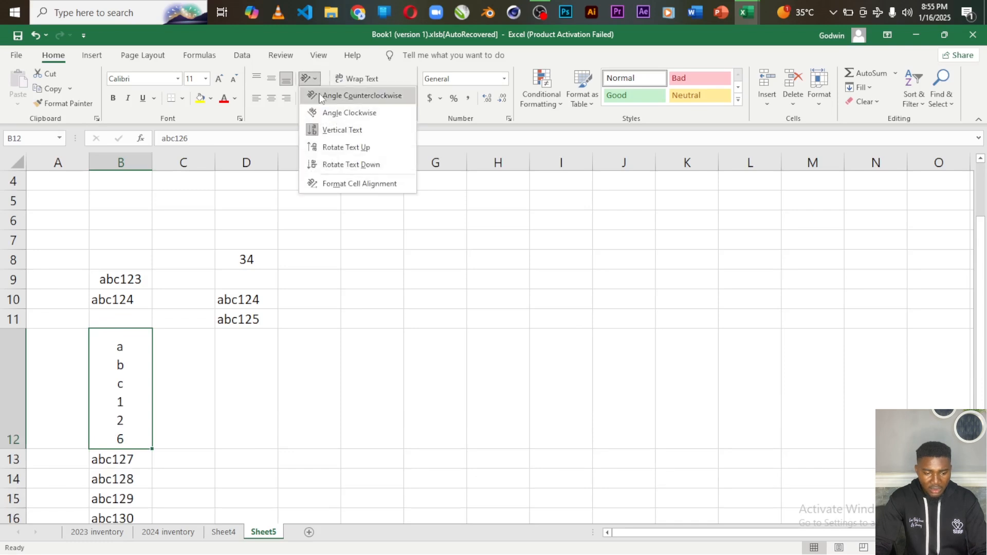
{"action": "left_click", "coordinate": [321, 95]}
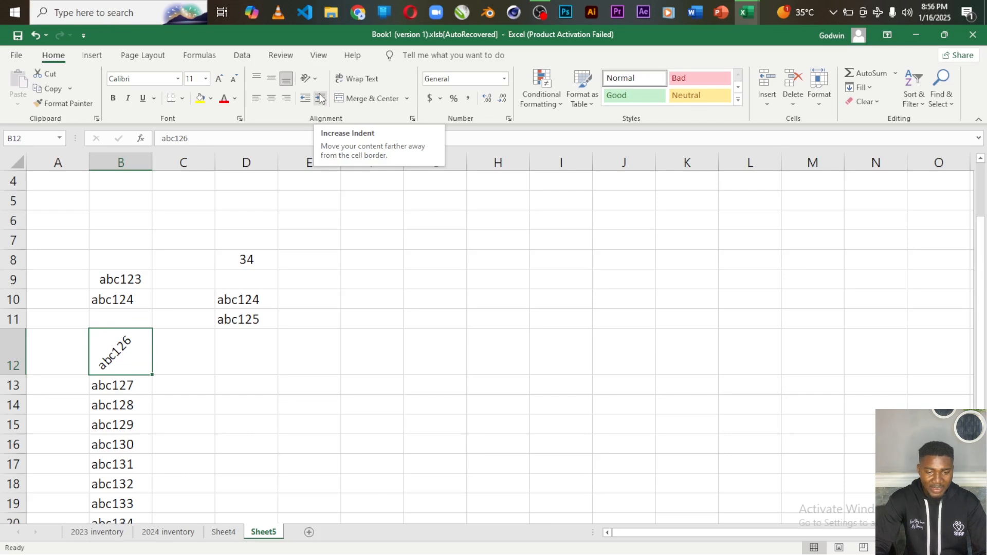
{"action": "left_click", "coordinate": [315, 79]}
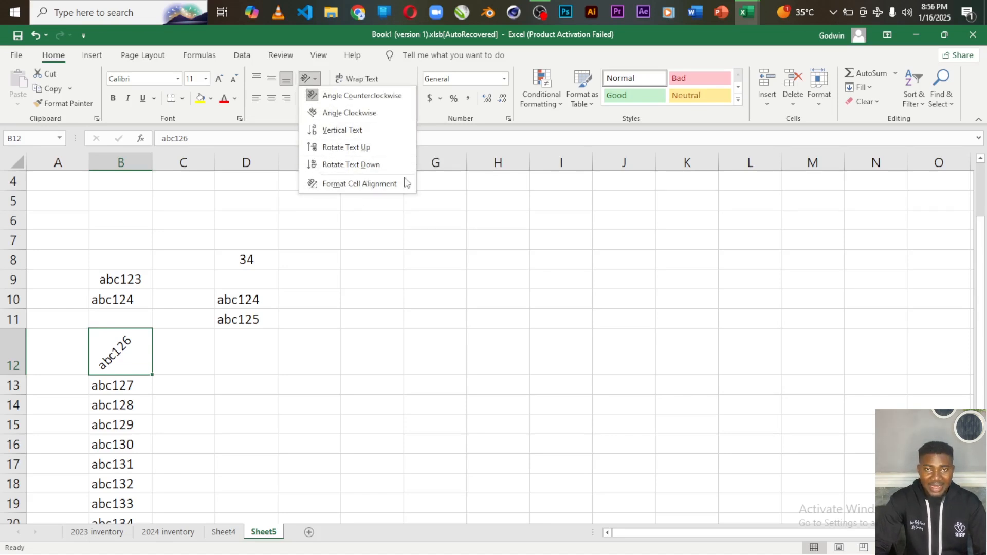
{"action": "left_click", "coordinate": [330, 276]}
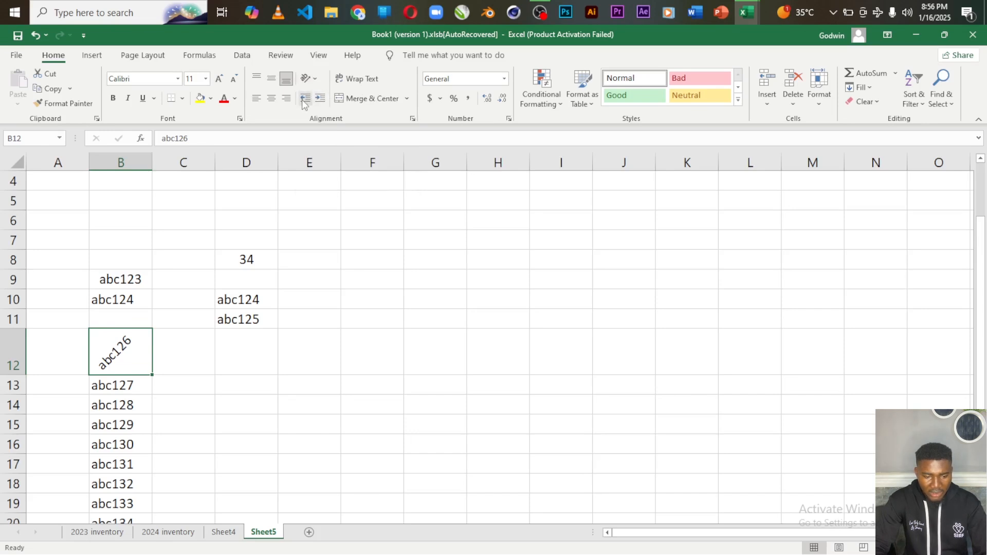
{"action": "left_click", "coordinate": [133, 283]}
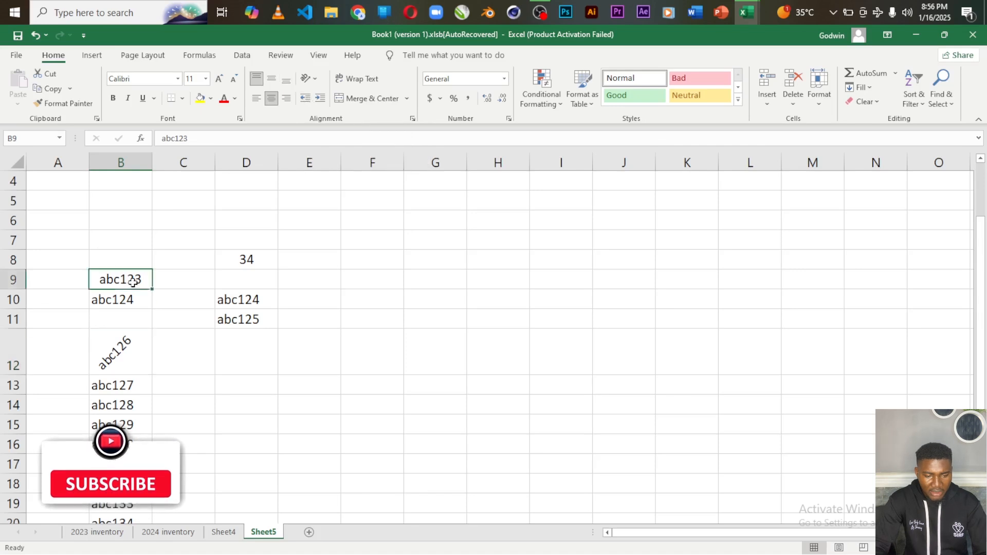
{"action": "left_click", "coordinate": [320, 99]}
Indent abc123 in B9 two more steps, then remove all its indentation
{"action": "left_click", "coordinate": [320, 99]}
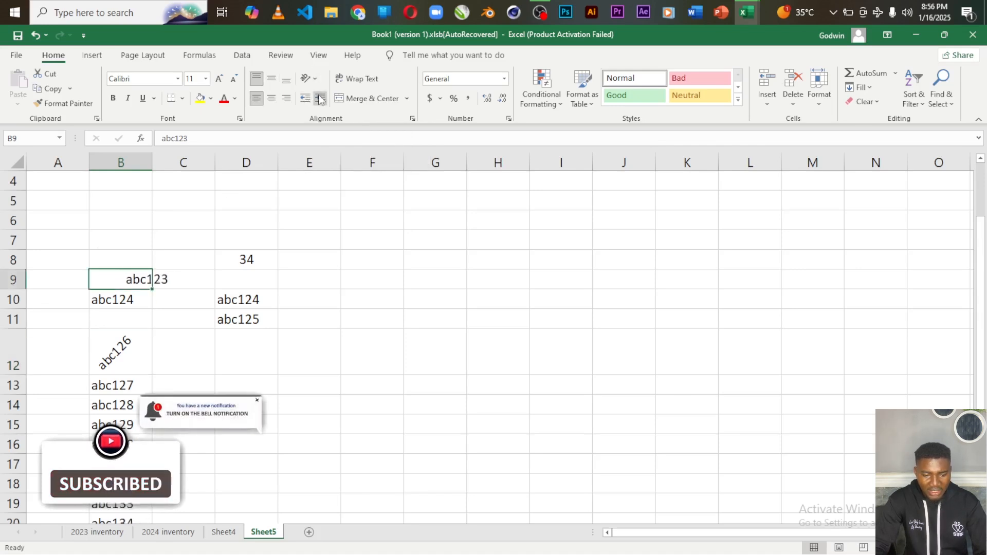
{"action": "left_click", "coordinate": [320, 100]}
{"action": "left_click", "coordinate": [320, 100]}
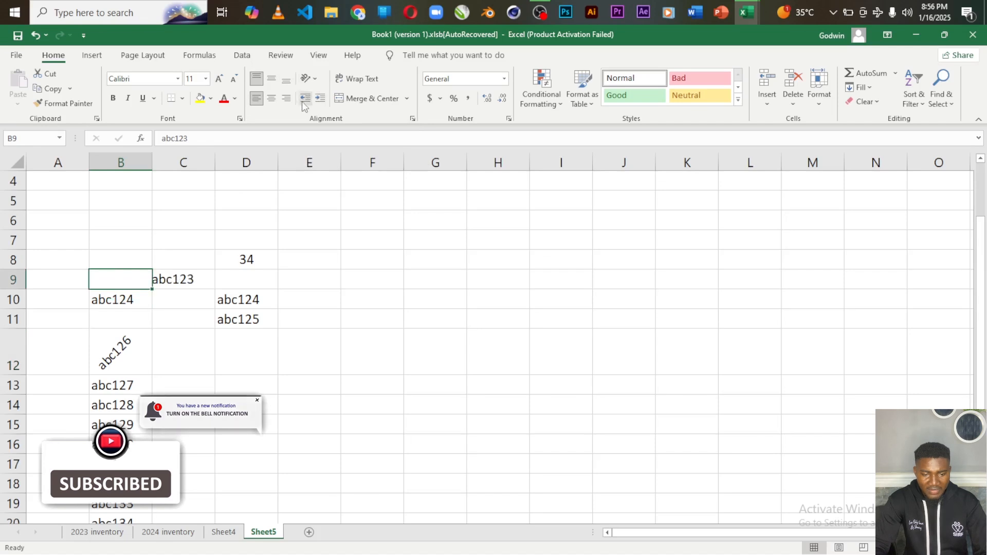
{"action": "left_click", "coordinate": [305, 99]}
{"action": "left_click", "coordinate": [305, 98]}
{"action": "left_click", "coordinate": [306, 99]}
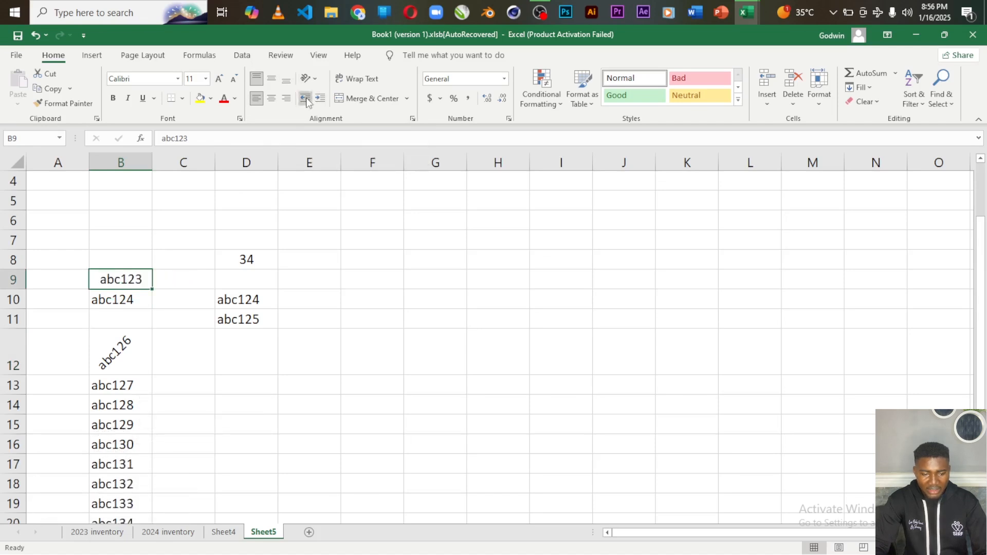
{"action": "left_click", "coordinate": [305, 99]}
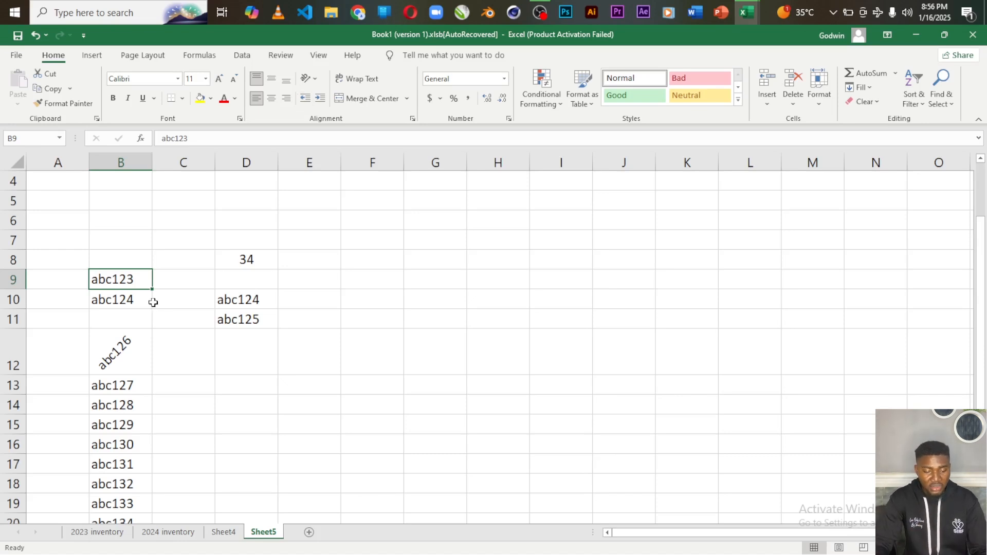
Indent abc123 and abc124 in B9:B10 four steps, then undo most of it
{"action": "left_click_drag", "start_coordinate": [99, 277], "coordinate": [126, 297]}
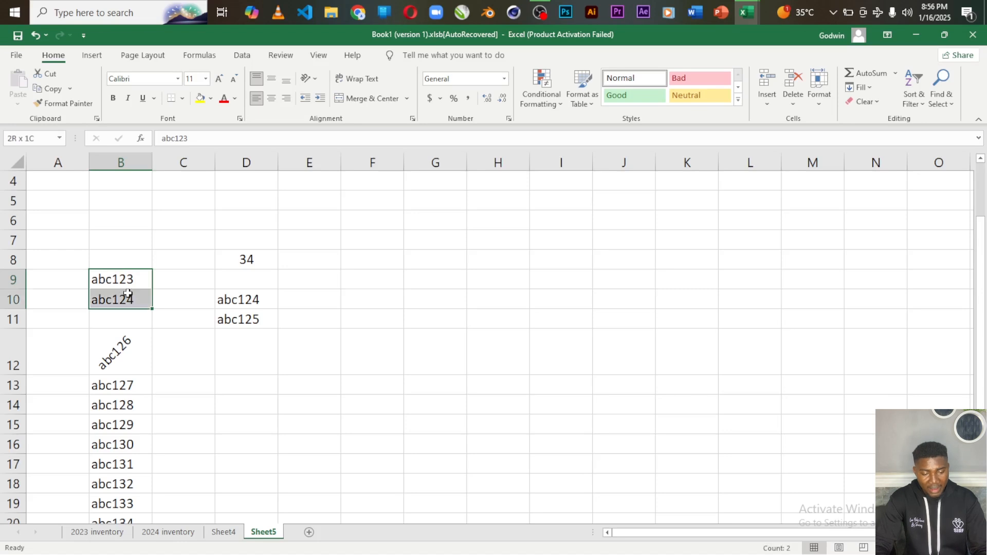
{"action": "left_click", "coordinate": [319, 99]}
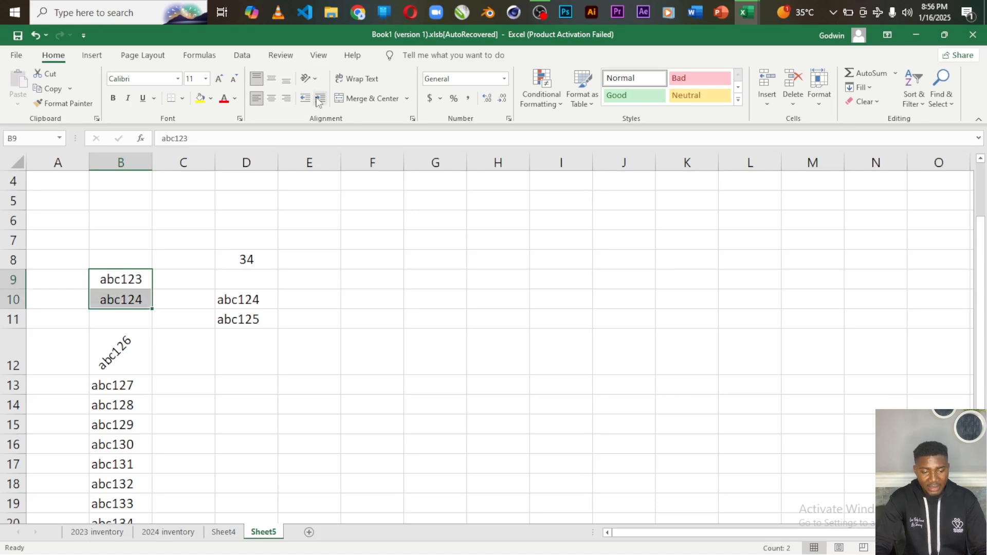
{"action": "left_click", "coordinate": [318, 99]}
{"action": "left_click", "coordinate": [319, 100]}
{"action": "left_click", "coordinate": [319, 99]}
{"action": "left_click", "coordinate": [319, 99]}
{"action": "left_click", "coordinate": [319, 99]}
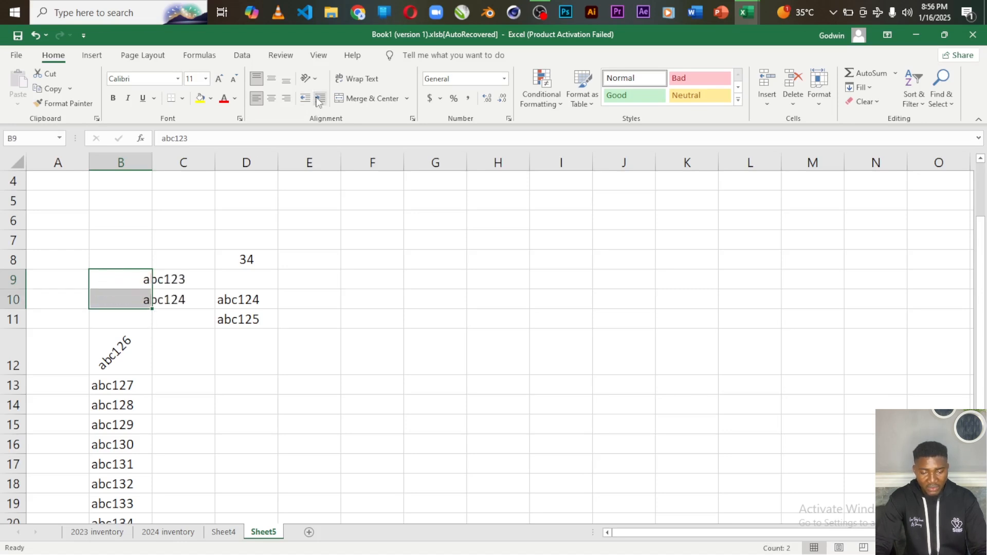
{"action": "key", "text": "ctrl+z"}
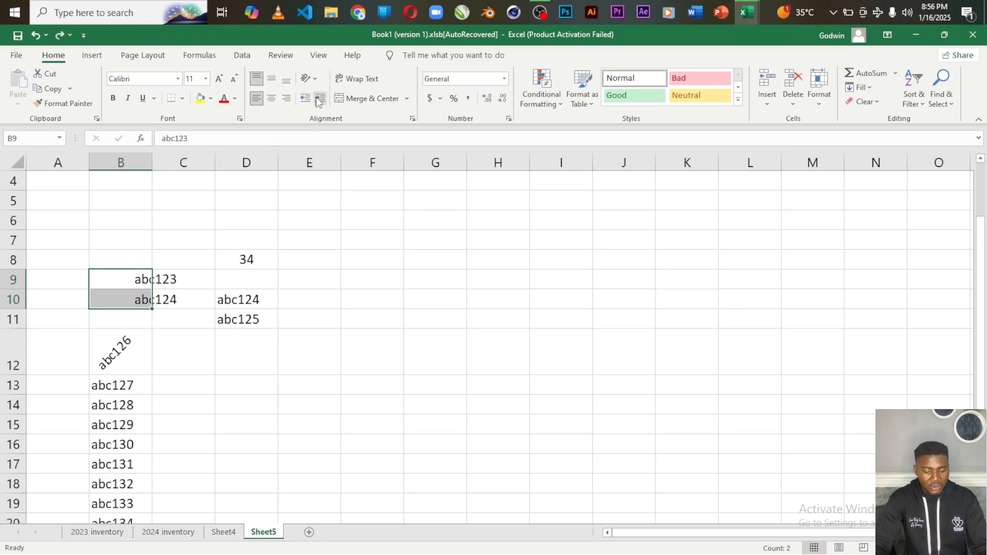
{"action": "key", "text": "ctrl+z"}
{"action": "key", "text": "ctrl+z"}
{"action": "key", "text": "ctrl+z"}
{"action": "key", "text": "ctrl+z"}
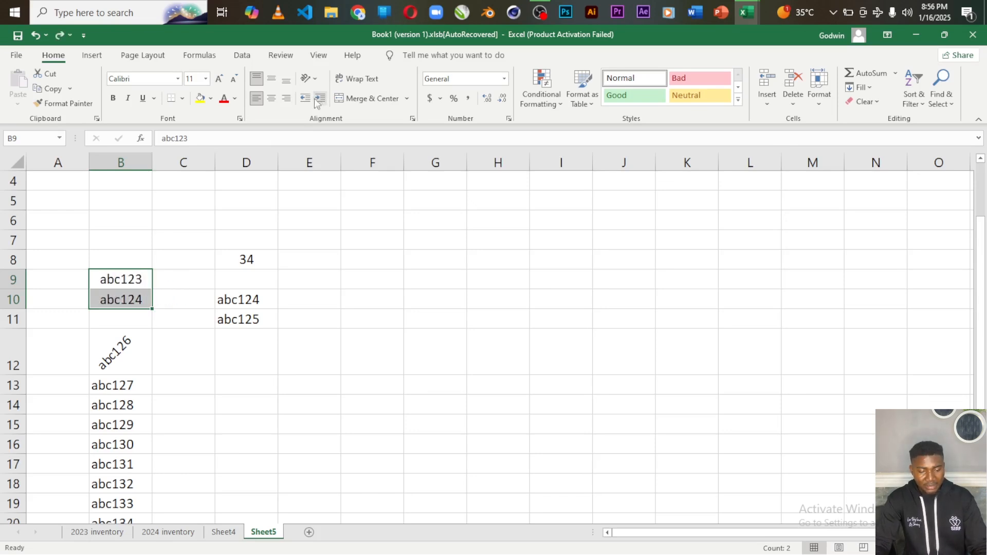
{"action": "left_click_drag", "start_coordinate": [103, 385], "coordinate": [131, 503]}
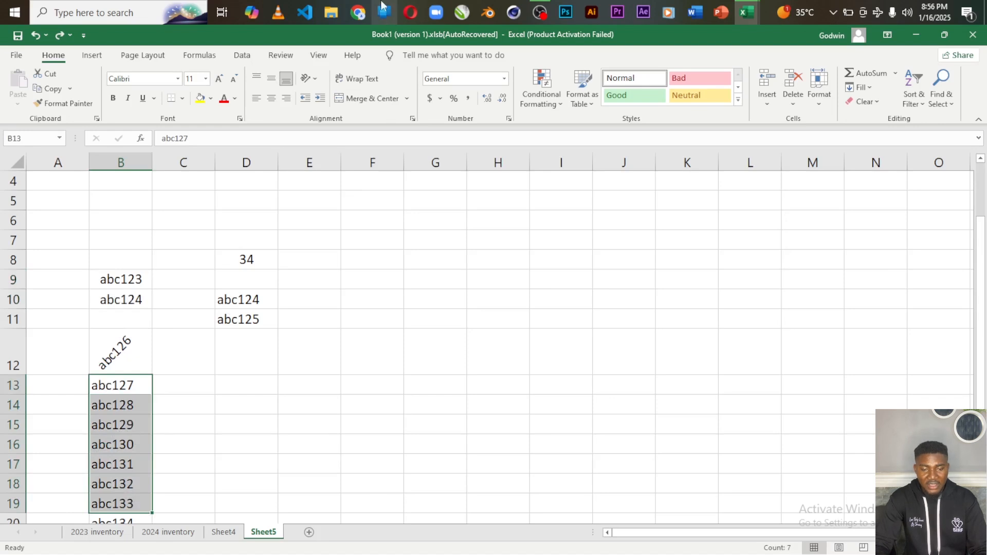
{"action": "left_click", "coordinate": [319, 98]}
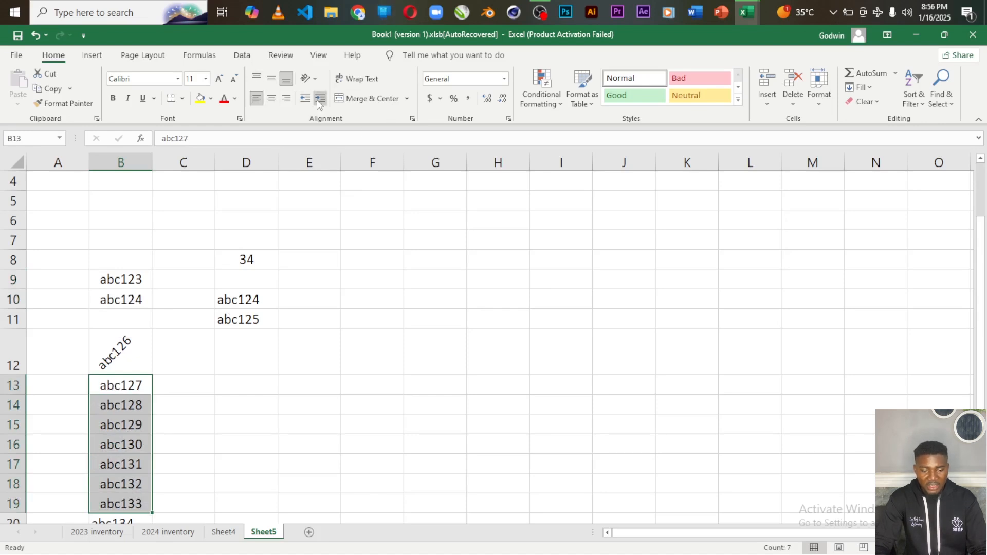
{"action": "left_click", "coordinate": [317, 100]}
{"action": "left_click", "coordinate": [317, 100]}
{"action": "left_click", "coordinate": [317, 100]}
{"action": "left_click", "coordinate": [317, 100]}
{"action": "left_click", "coordinate": [316, 99]}
{"action": "left_click", "coordinate": [317, 100]}
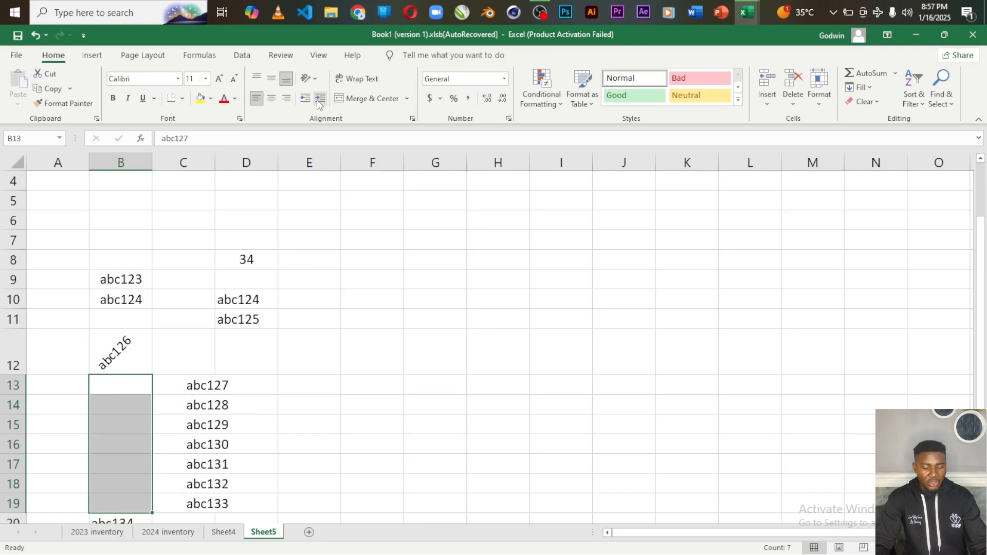
{"action": "key", "text": "ctrl+z"}
{"action": "key", "text": "ctrl+z"}
{"action": "key", "text": "ctrl+z"}
{"action": "key", "text": "ctrl+z"}
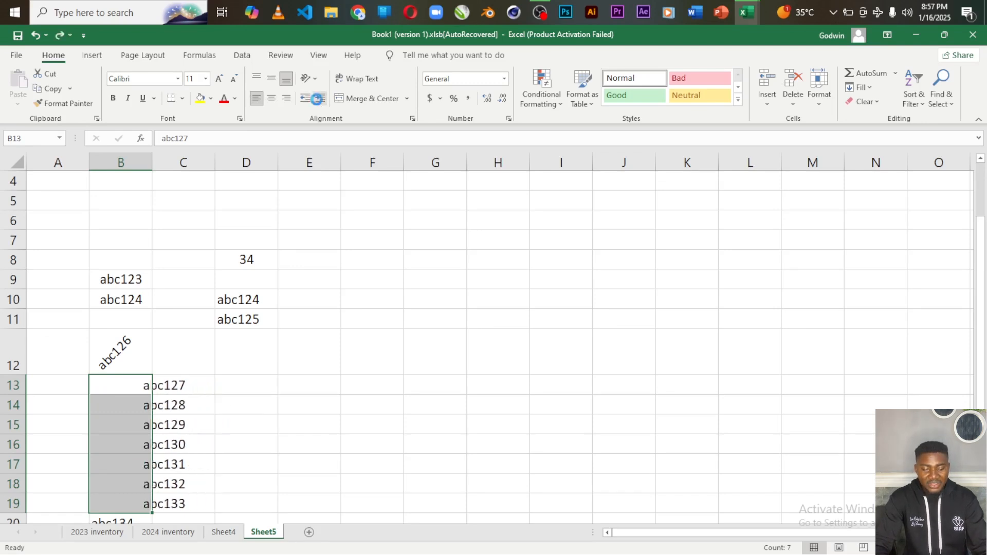
{"action": "key", "text": "ctrl+z"}
{"action": "key", "text": "ctrl+z"}
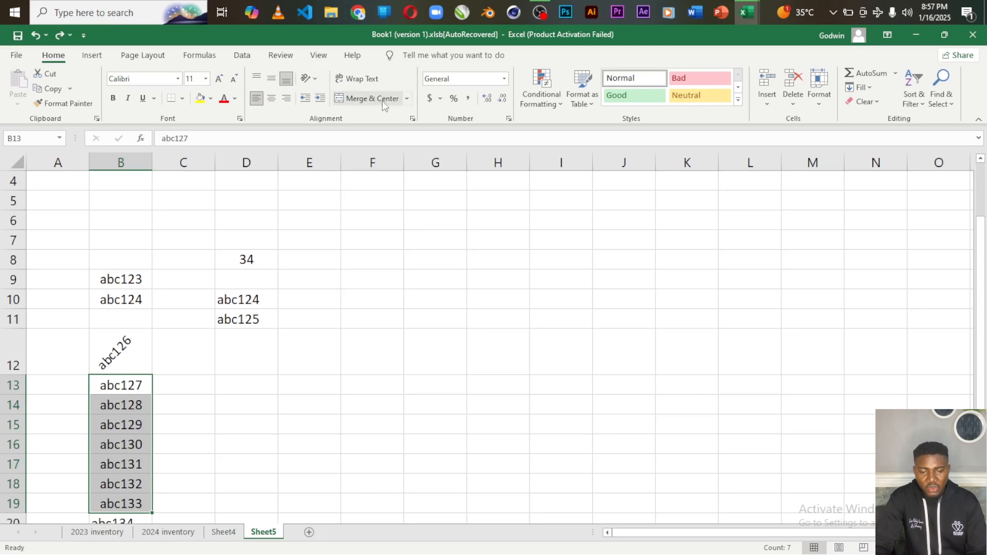
{"action": "left_click", "coordinate": [298, 370]}
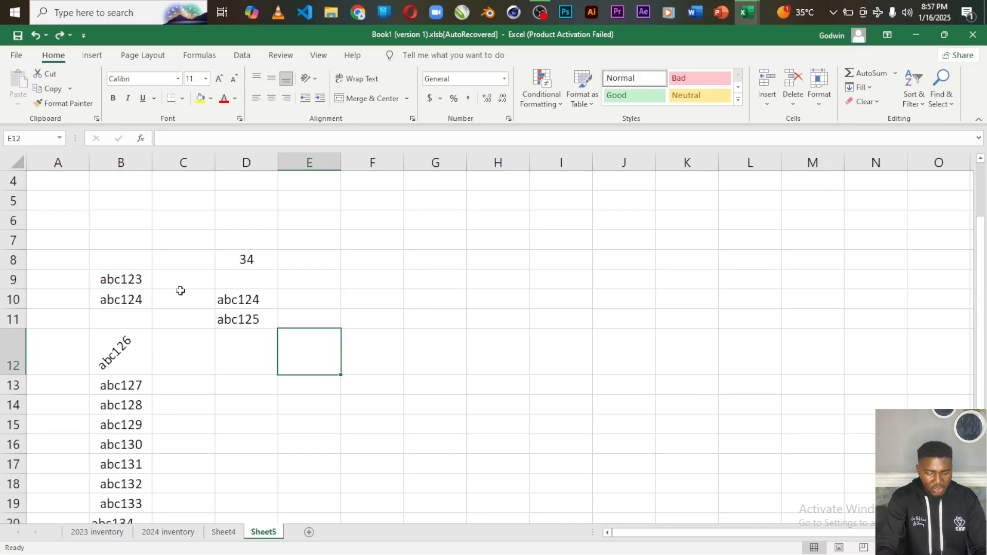
On the roadmap template's Sample Version For Reference sheet, select the Name and Role headers (B12:C12)
{"action": "key", "text": "alt+Tab"}
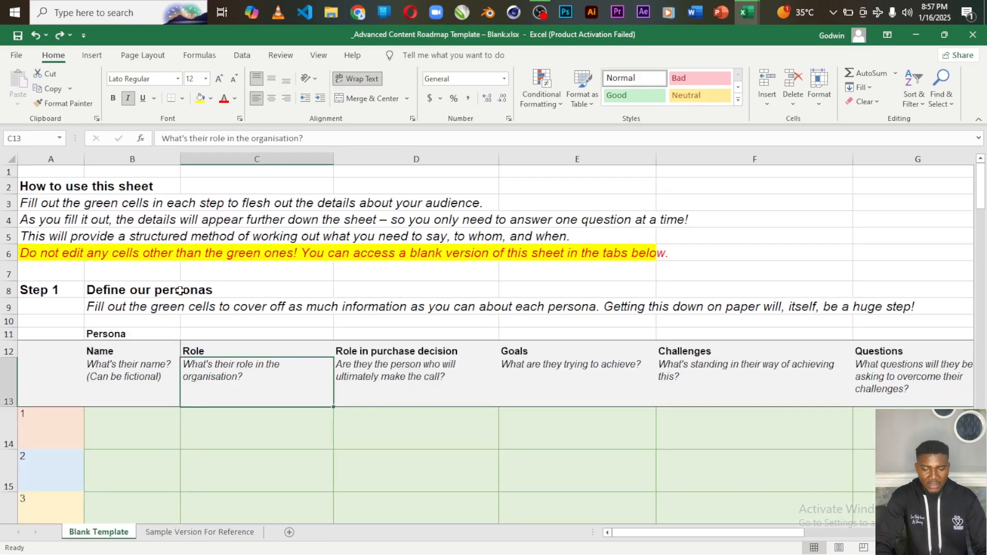
{"action": "left_click", "coordinate": [184, 533]}
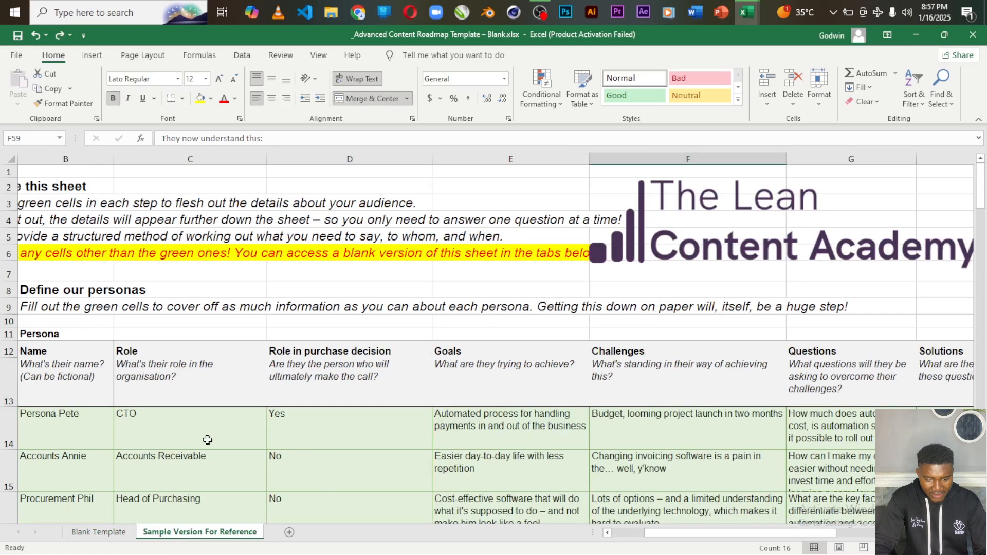
{"action": "left_click_drag", "start_coordinate": [199, 430], "coordinate": [294, 424]}
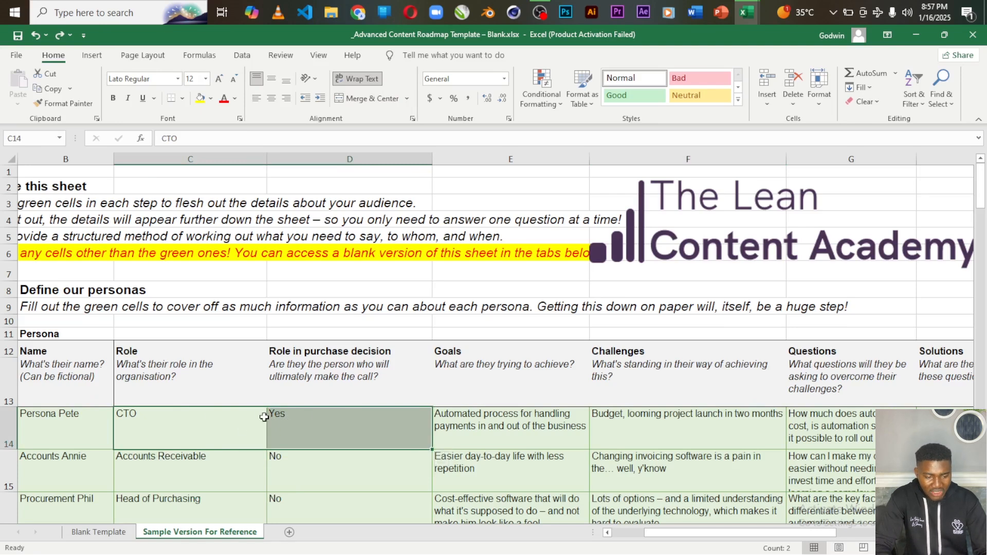
{"action": "left_click", "coordinate": [67, 345]}
{"action": "left_click_drag", "start_coordinate": [68, 345], "coordinate": [136, 344]}
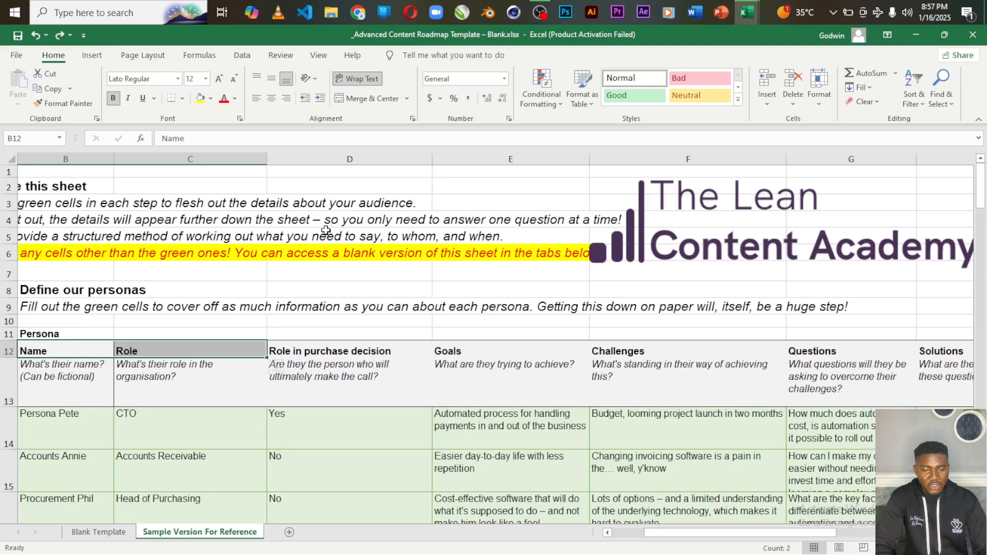
Merge & Center the Name and Role headers, then unmerge and undo back to separate cells
{"action": "left_click", "coordinate": [408, 98]}
{"action": "left_click", "coordinate": [379, 115]}
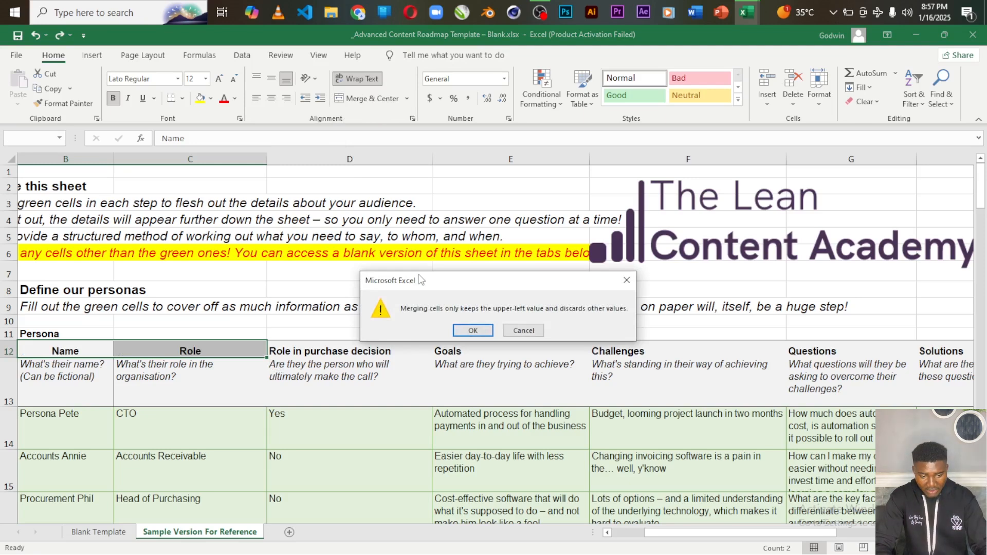
{"action": "left_click", "coordinate": [469, 330]}
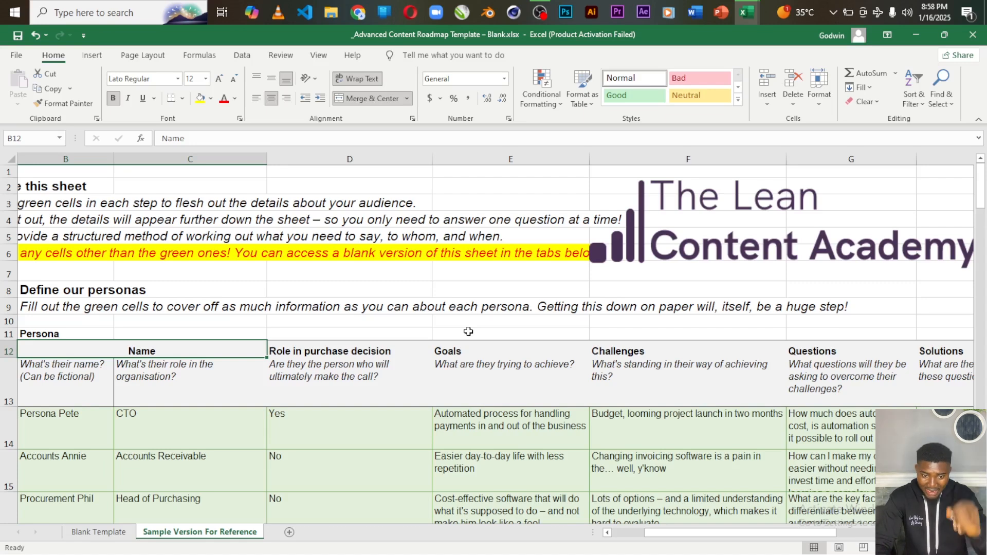
{"action": "left_click", "coordinate": [391, 102]}
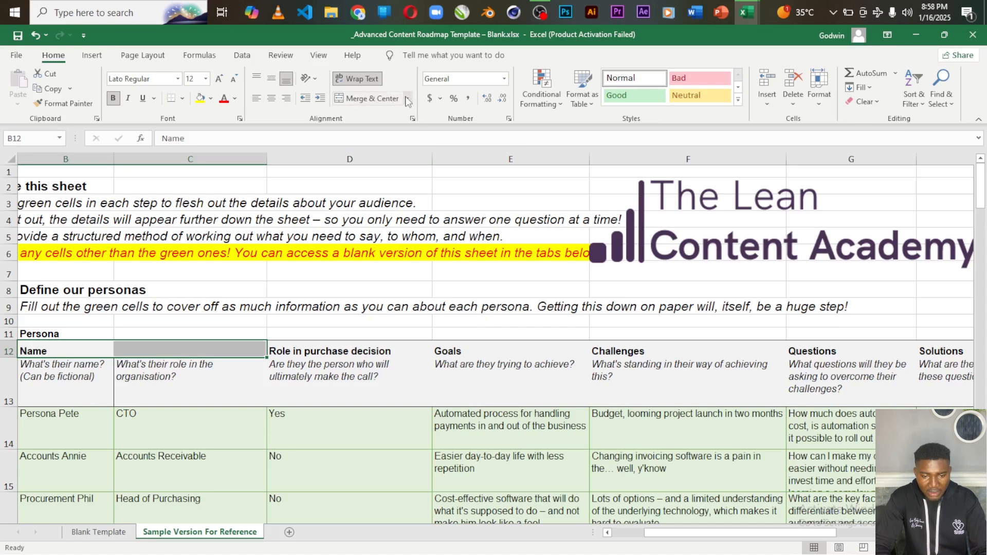
{"action": "left_click", "coordinate": [407, 100]}
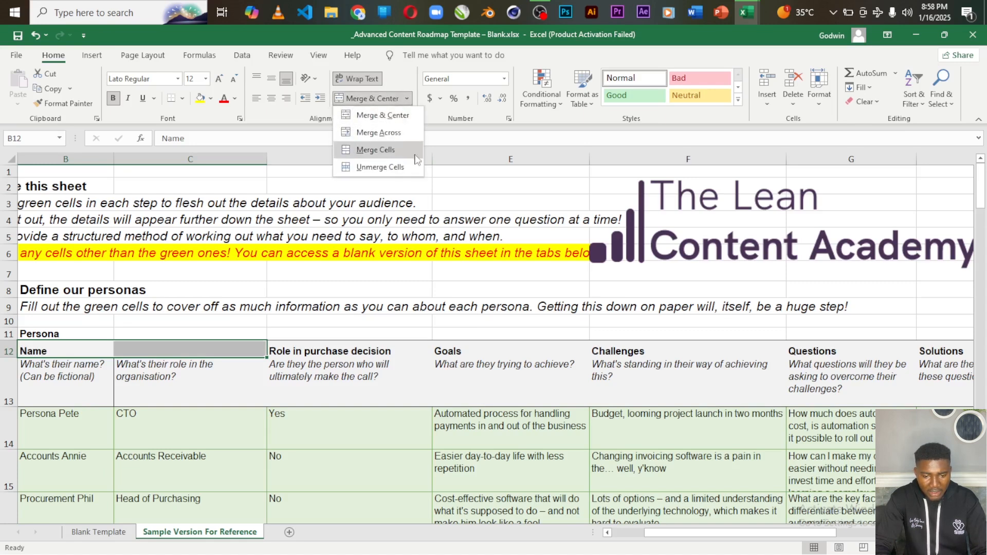
{"action": "left_click", "coordinate": [460, 159]}
{"action": "key", "text": "ctrl+z"}
{"action": "key", "text": "ctrl+z"}
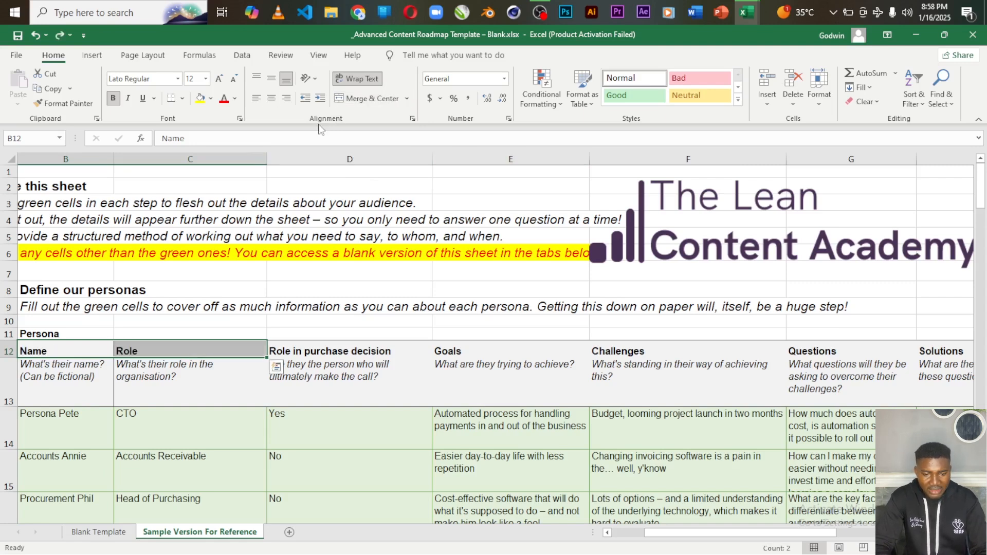
Apply Merge Across to the Name and Role headers, accepting that only Name is kept
{"action": "left_click", "coordinate": [407, 98]}
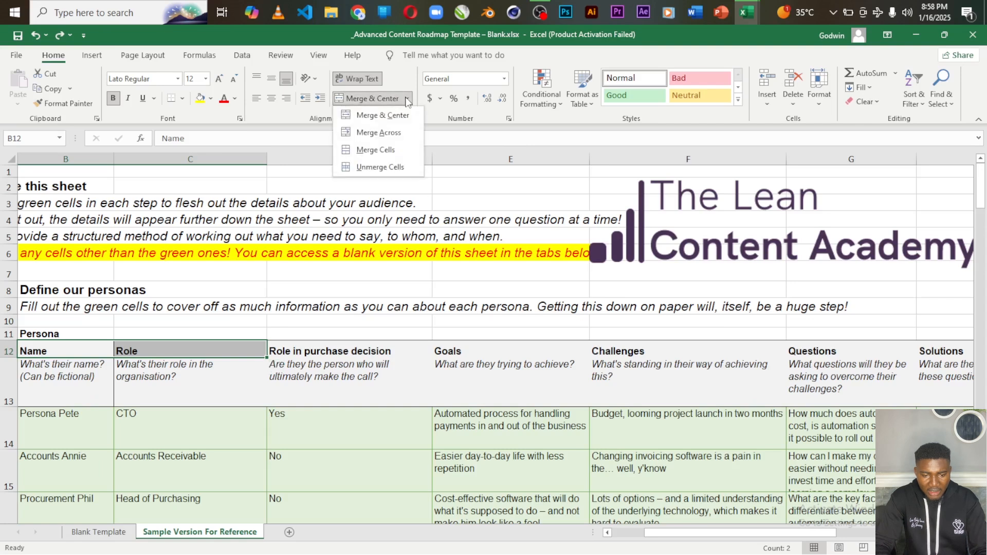
{"action": "left_click", "coordinate": [390, 135]}
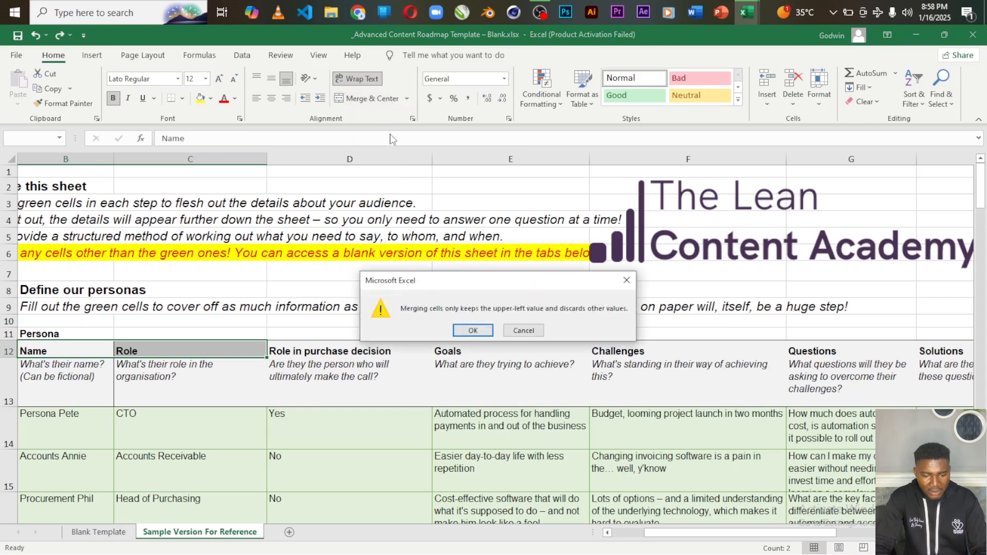
{"action": "left_click", "coordinate": [473, 330]}
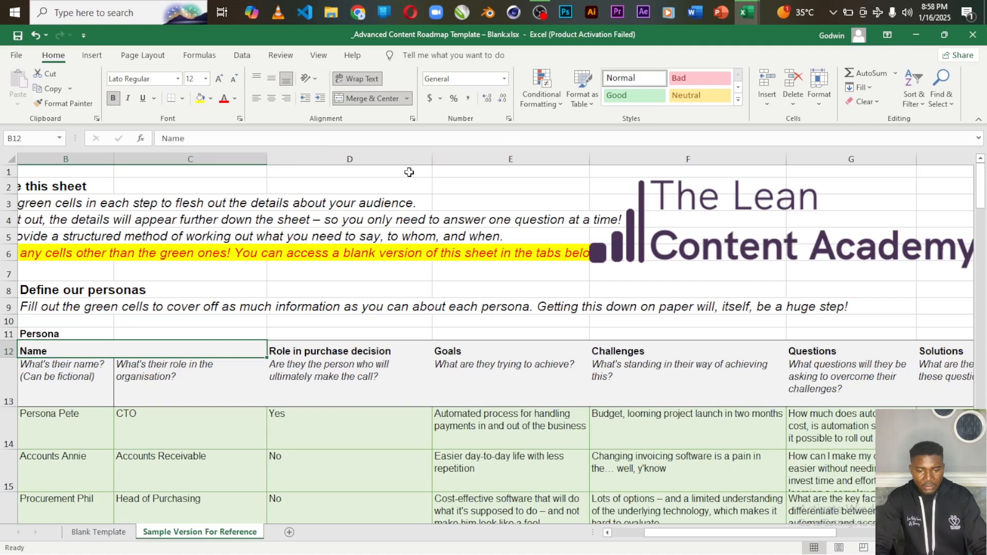
{"action": "key", "text": "ctrl+z"}
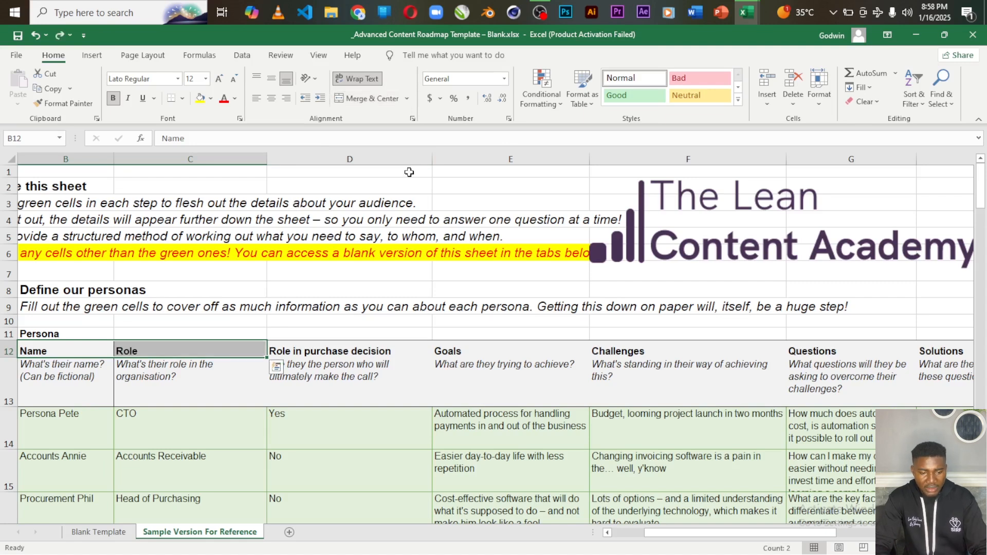
{"action": "left_click", "coordinate": [410, 107]}
{"action": "left_click", "coordinate": [379, 154]}
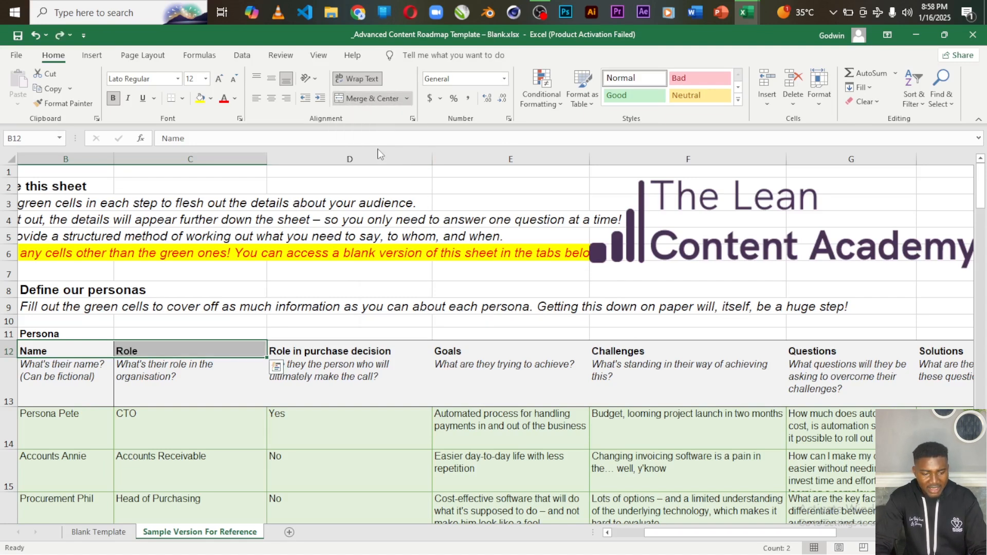
{"action": "left_click", "coordinate": [472, 329]}
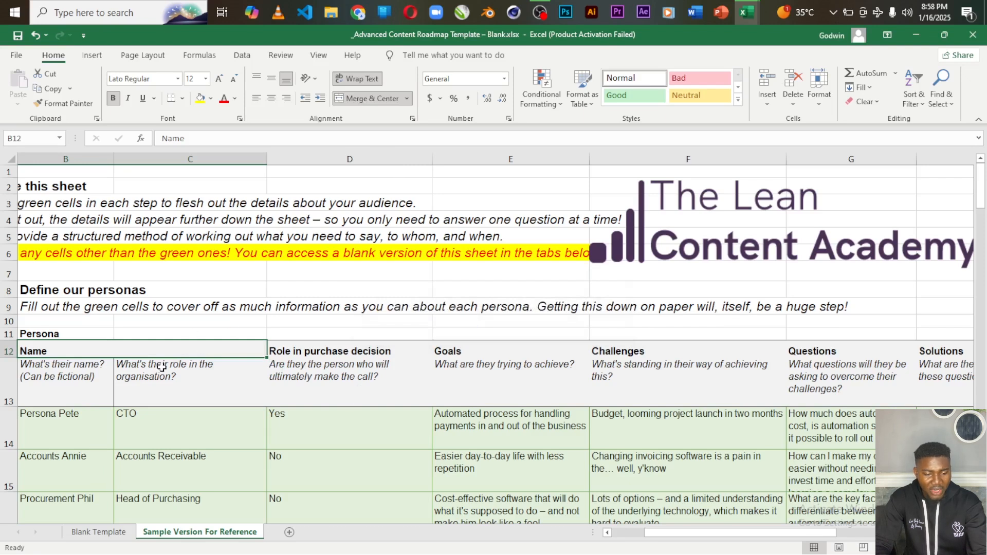
{"action": "left_click", "coordinate": [181, 331]}
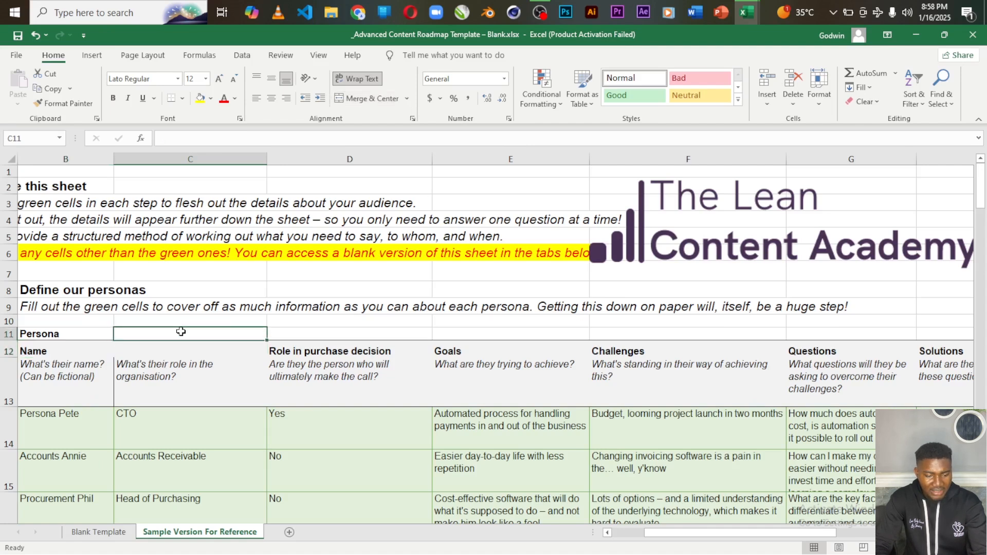
{"action": "left_click", "coordinate": [133, 354]}
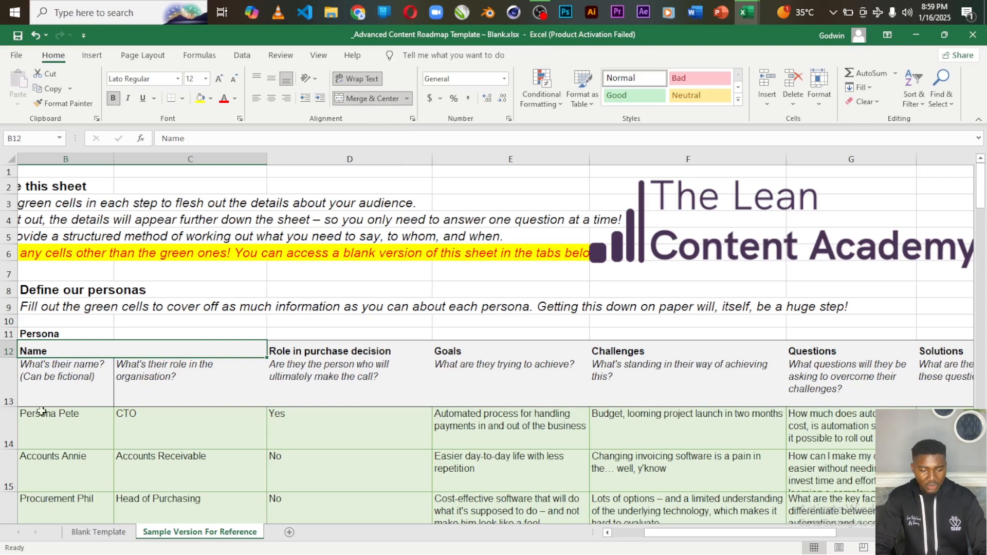
Undo the merge to restore the Role header, then select D8 and apply Unmerge Cells
{"action": "key", "text": "ctrl+z"}
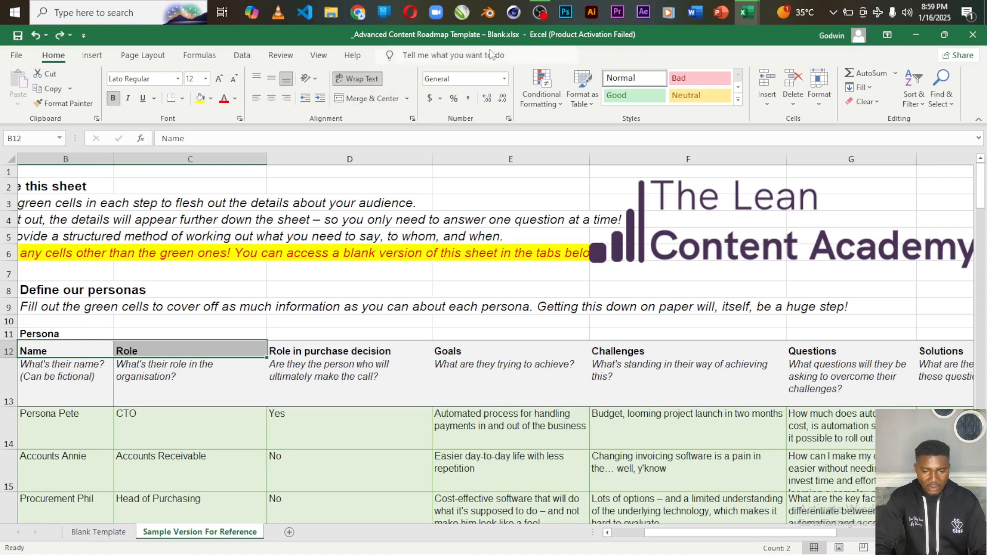
{"action": "left_click", "coordinate": [406, 99]}
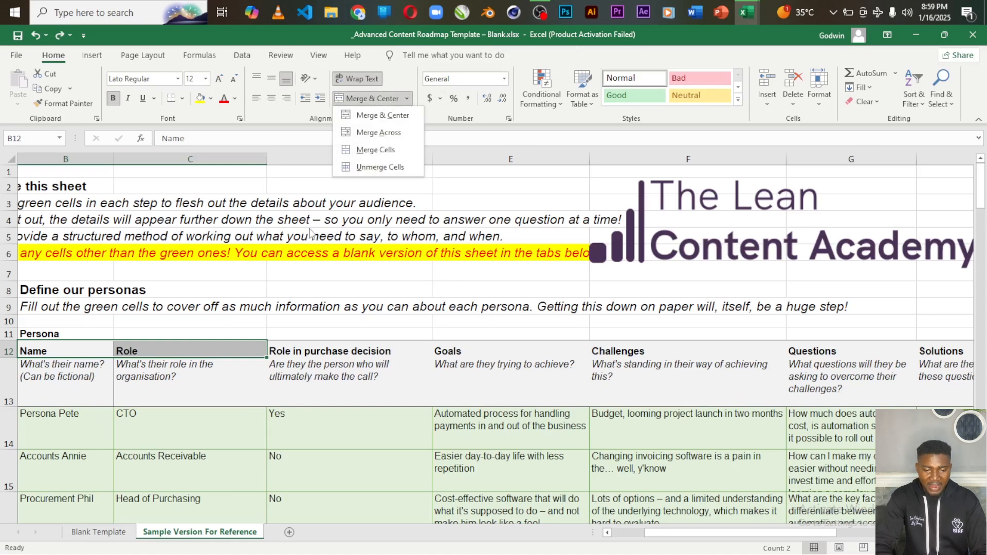
{"action": "left_click", "coordinate": [331, 292]}
{"action": "left_click", "coordinate": [331, 291]}
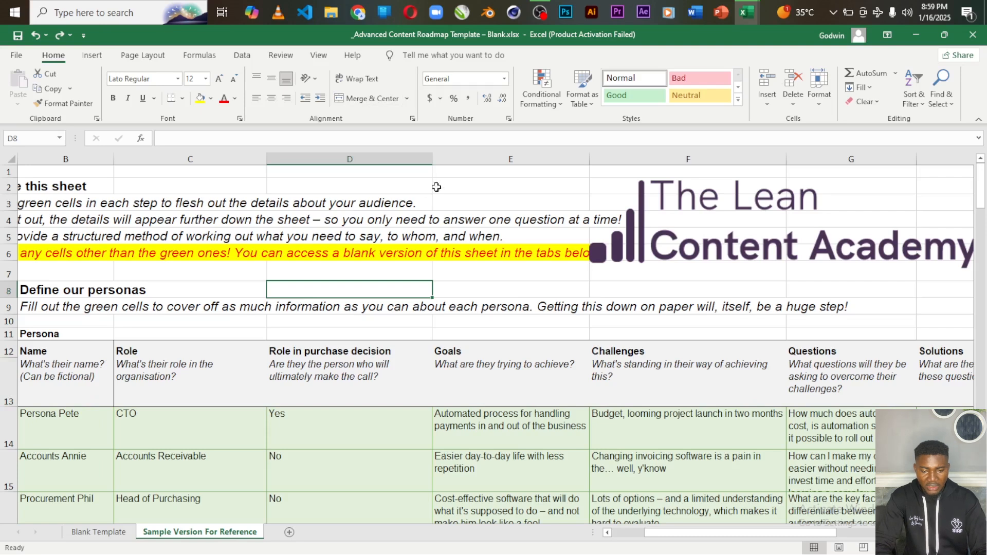
{"action": "left_click", "coordinate": [407, 99]}
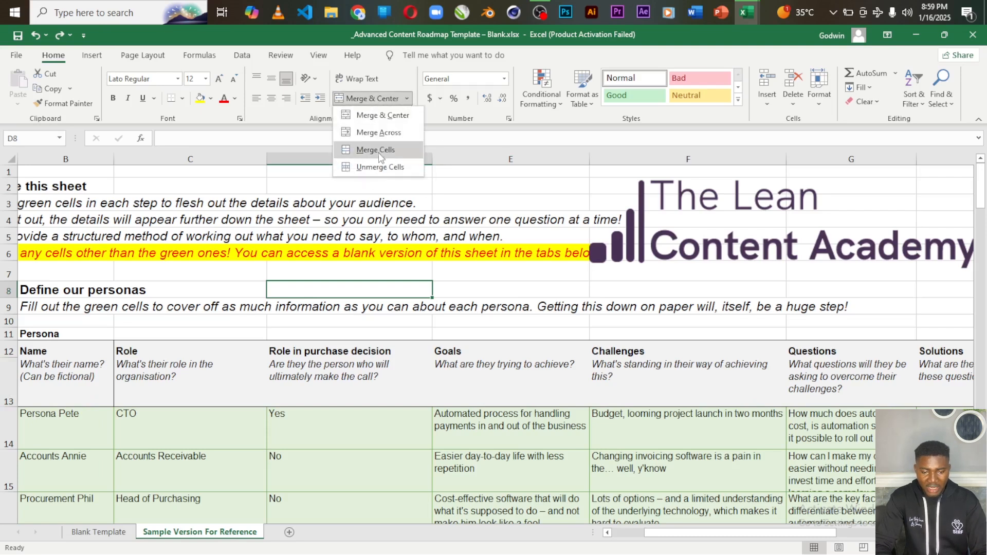
{"action": "left_click", "coordinate": [366, 167]}
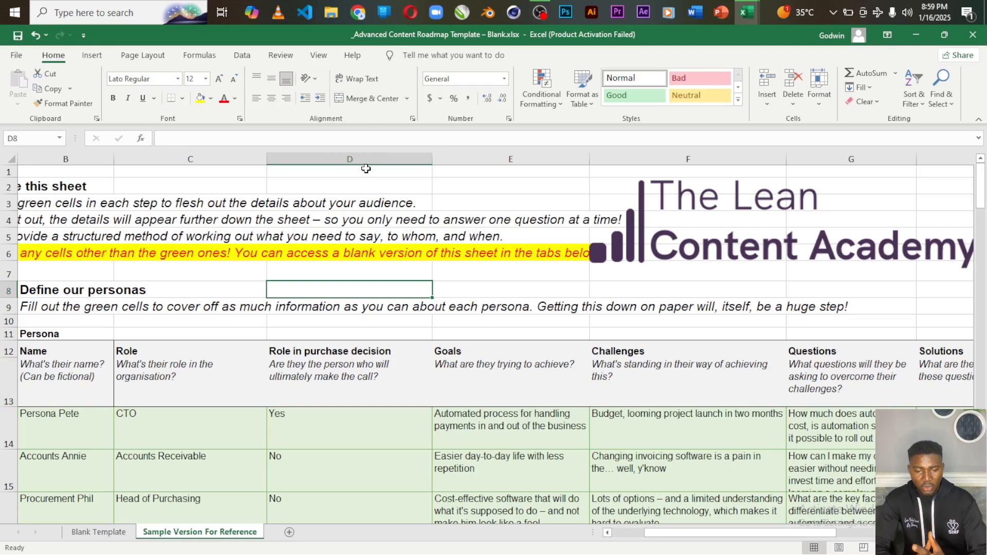